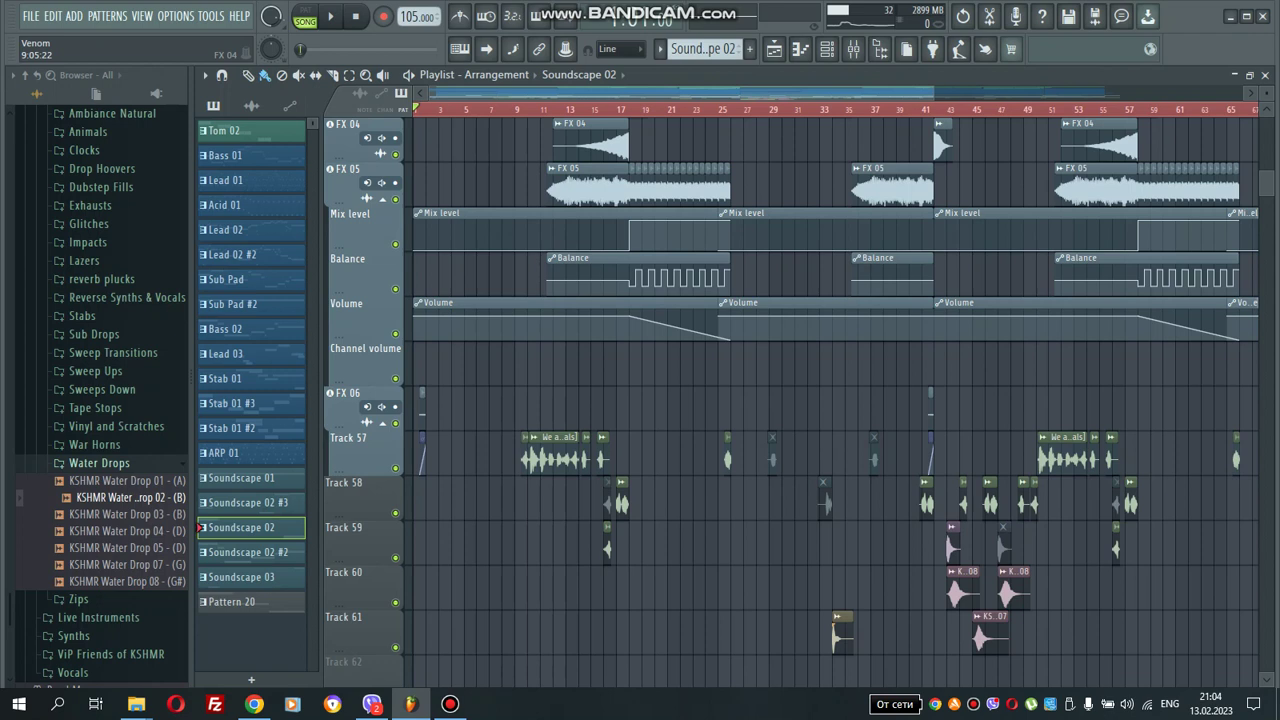
- Play the song from the start and look over the drum, lead, bass, pad and soundscape tracks of the arrangement
left_click(330, 16)
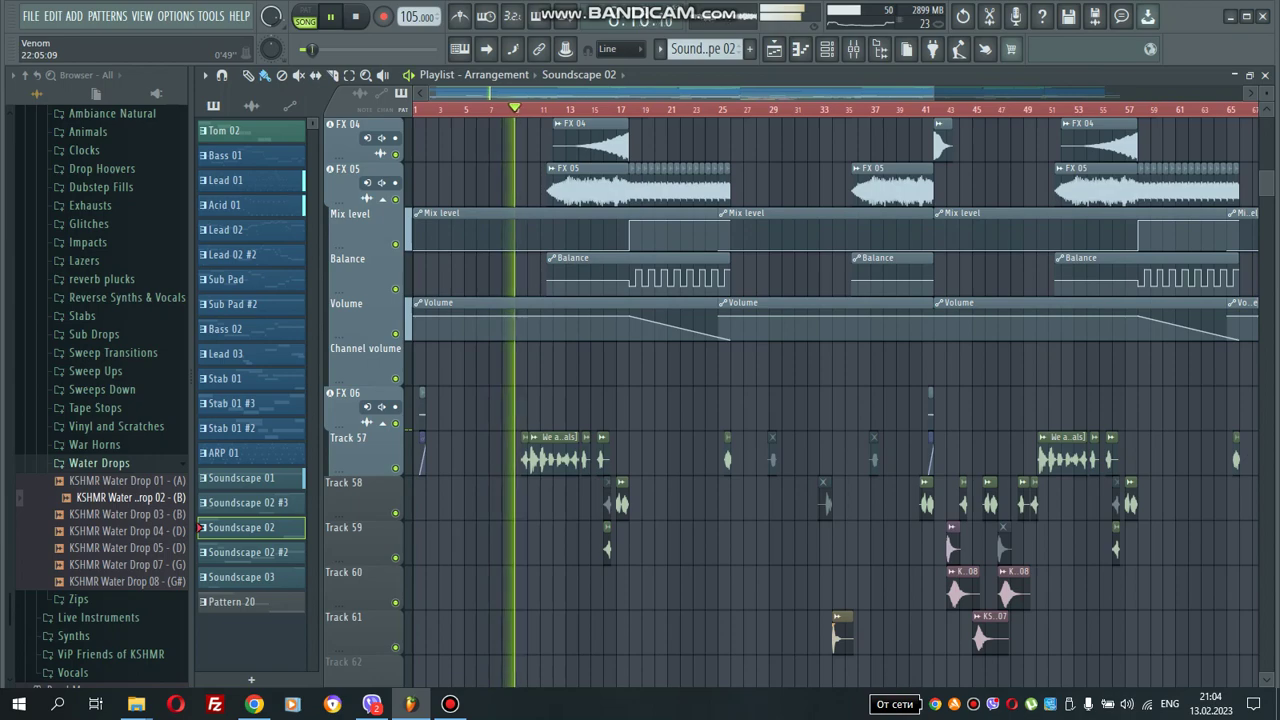
scroll(790, 400, "up", 10)
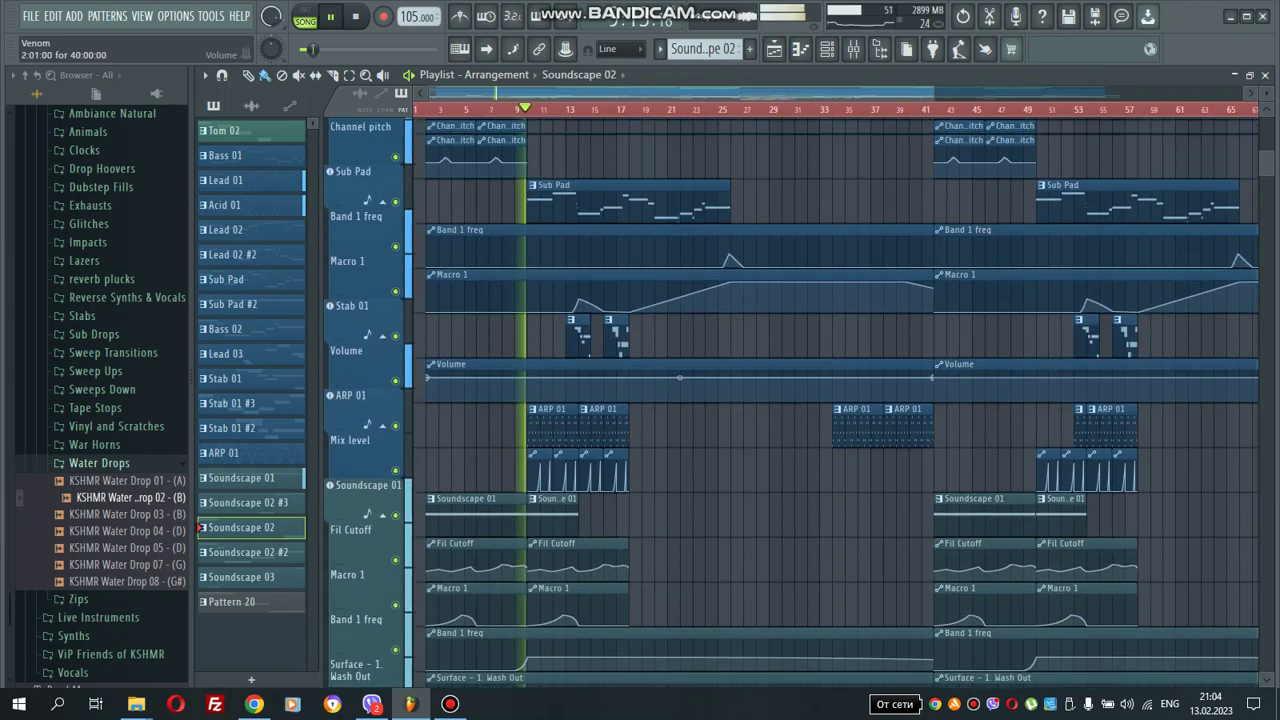
scroll(790, 400, "up", 10)
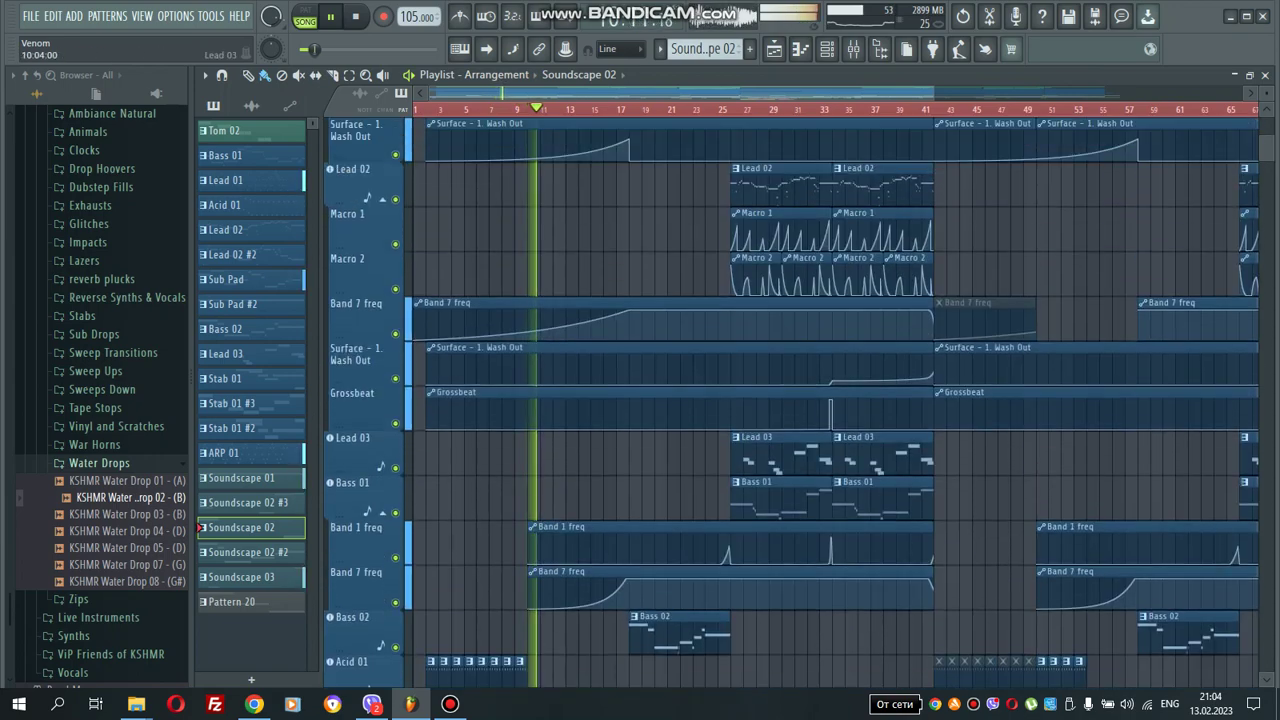
scroll(790, 400, "up", 3)
scroll(790, 400, "up", 10)
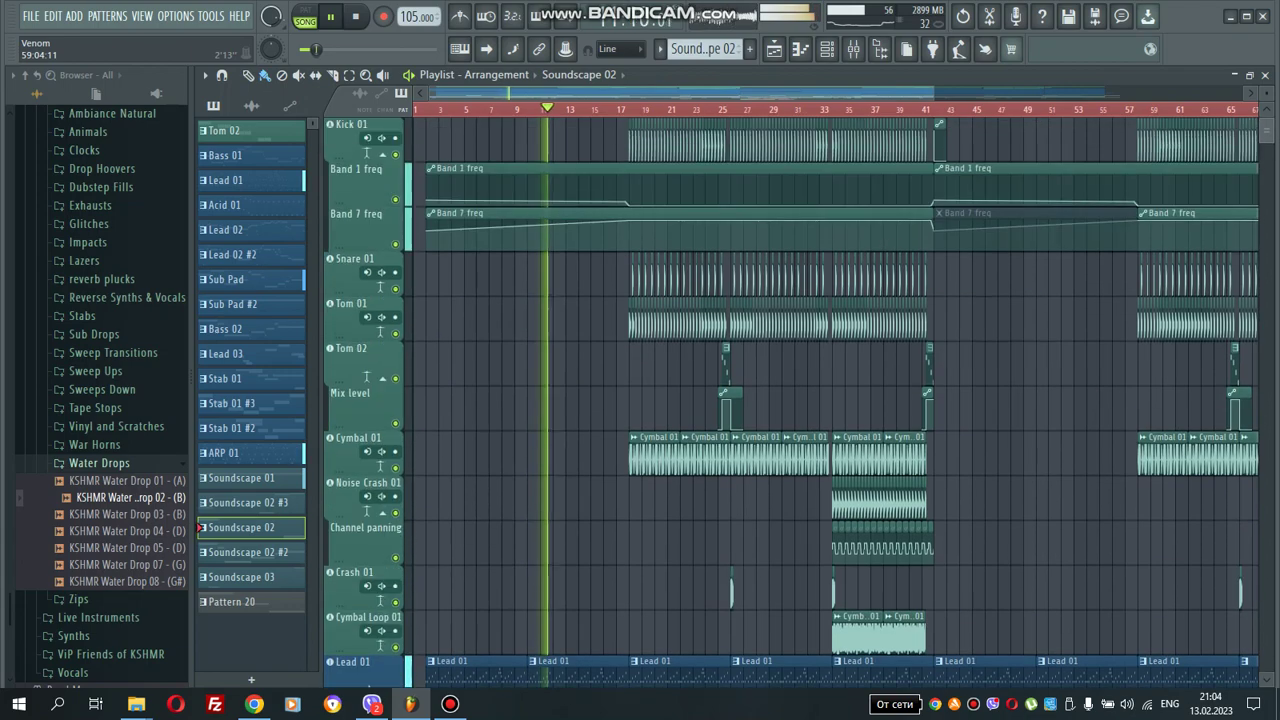
scroll(790, 400, "down", 20)
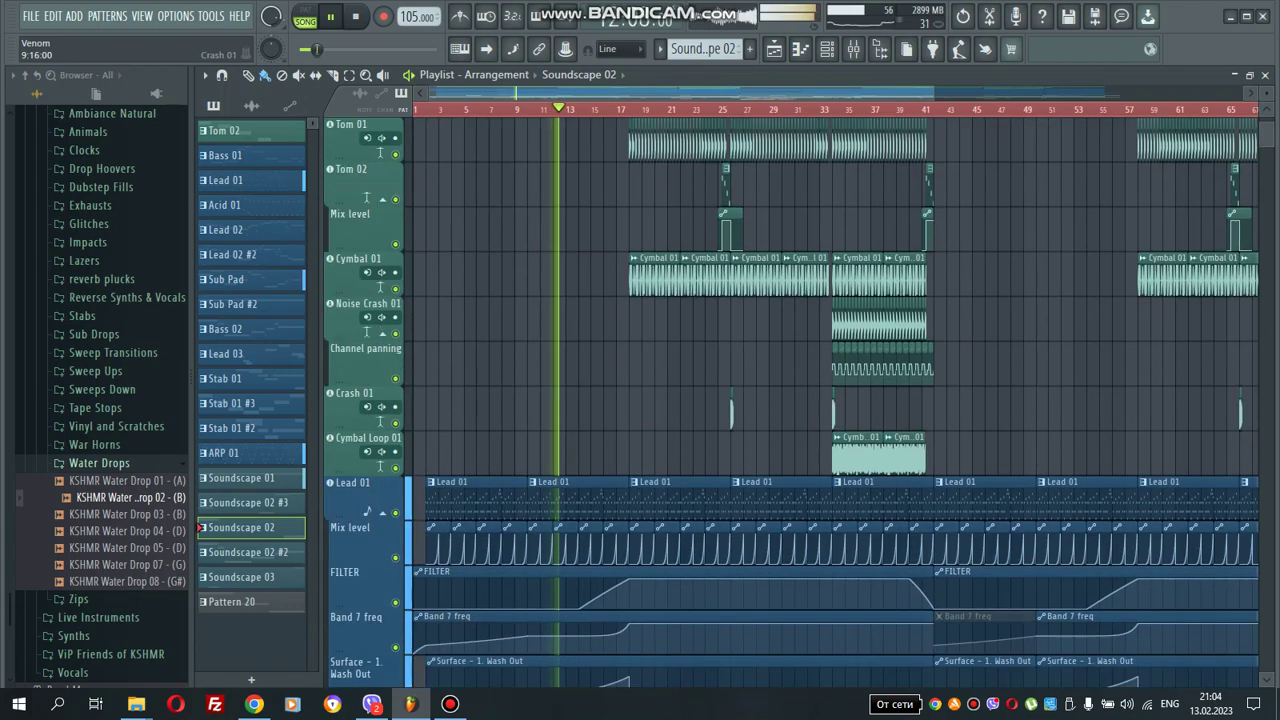
scroll(790, 400, "down", 9)
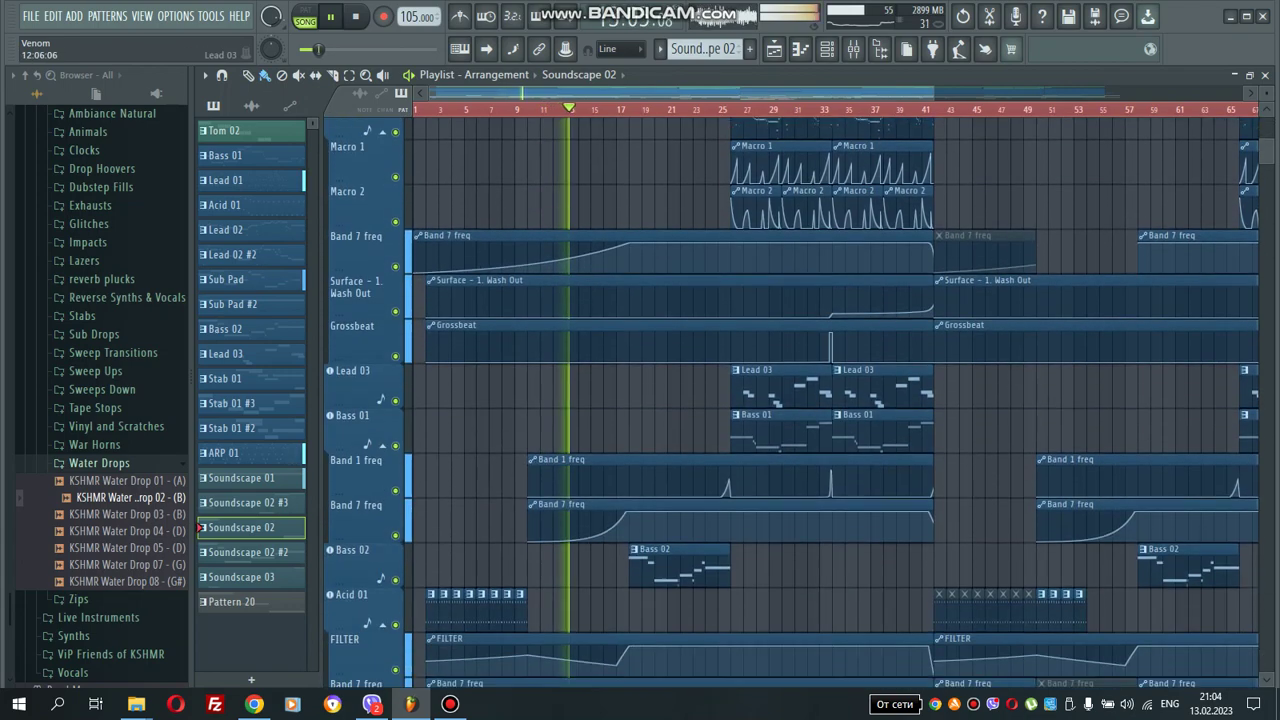
scroll(790, 400, "down", 12)
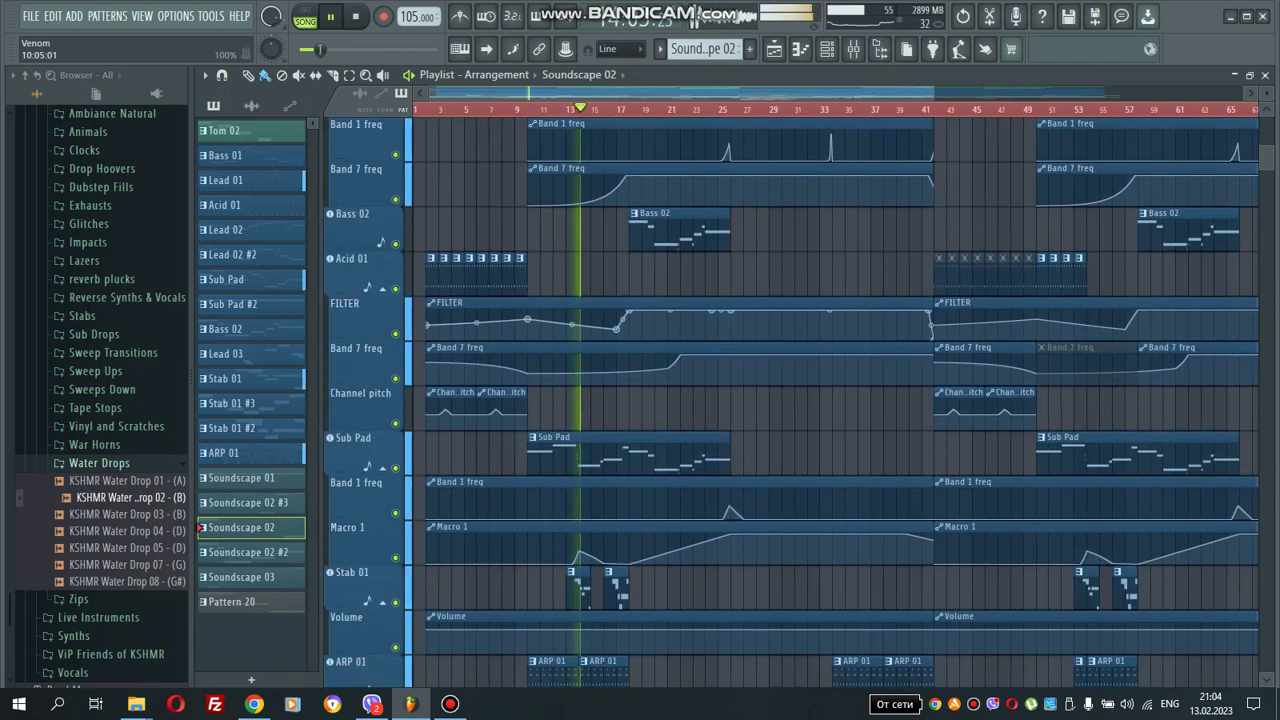
scroll(790, 400, "down", 6)
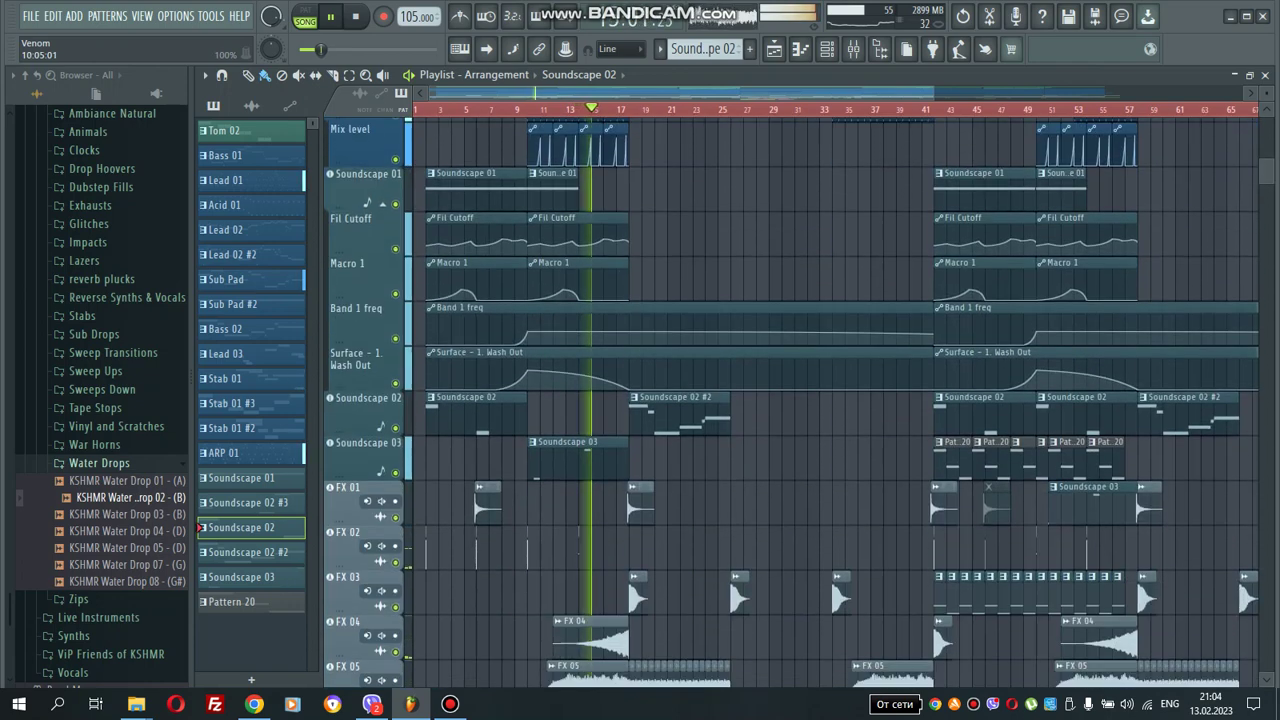
- Examine the FX, soundscape, arpeggio, pad and bass tracks while playback enters the section after bar 17
scroll(100, 400, "up", 5)
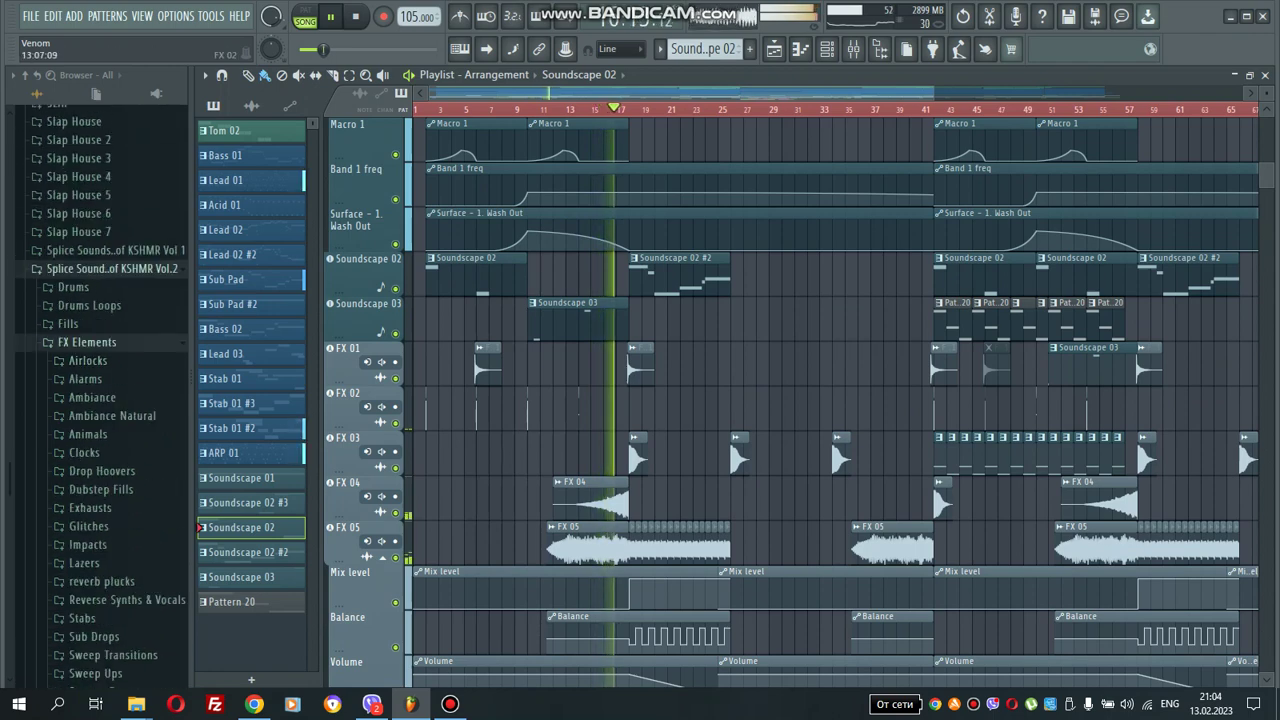
scroll(790, 400, "down", 12)
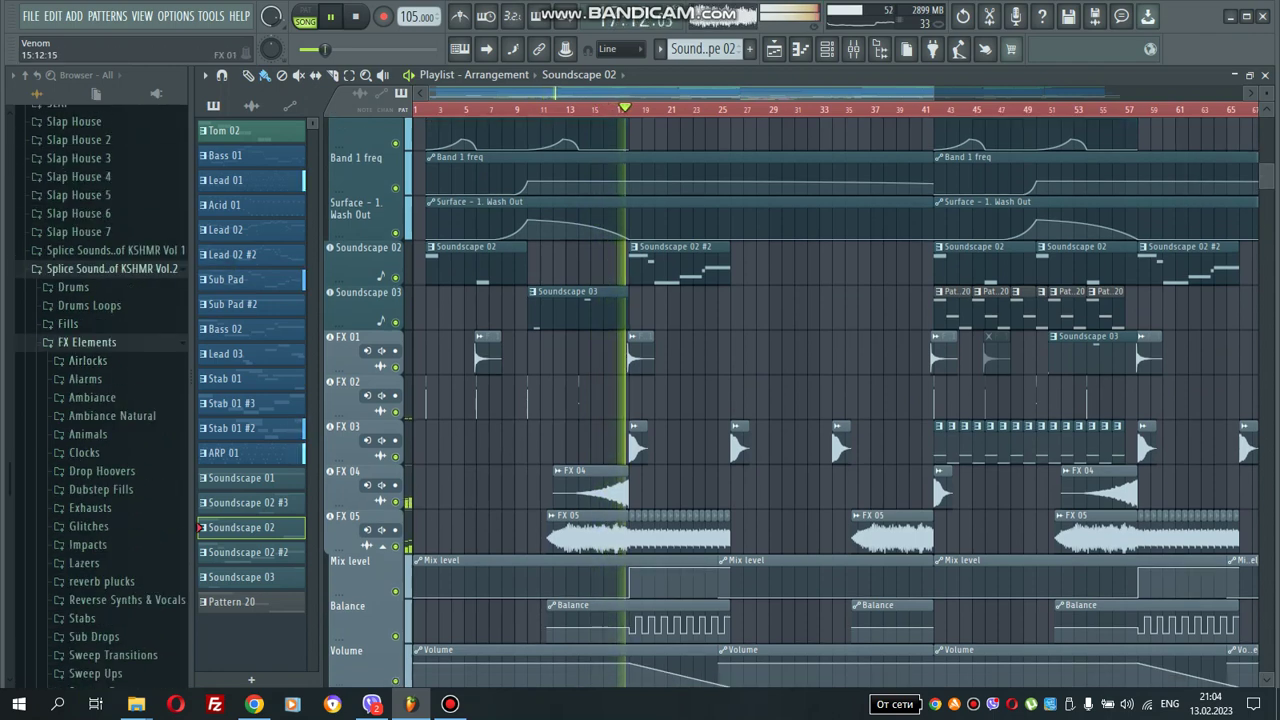
scroll(790, 400, "up", 7)
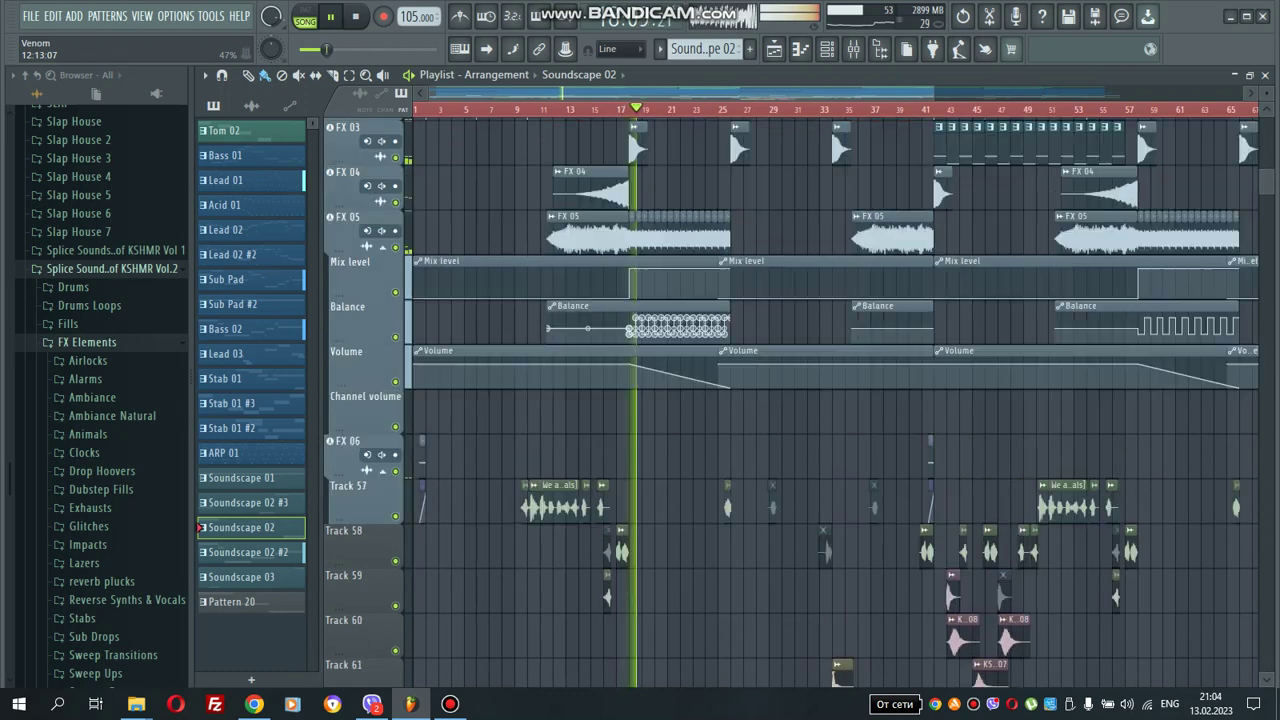
scroll(790, 400, "up", 10)
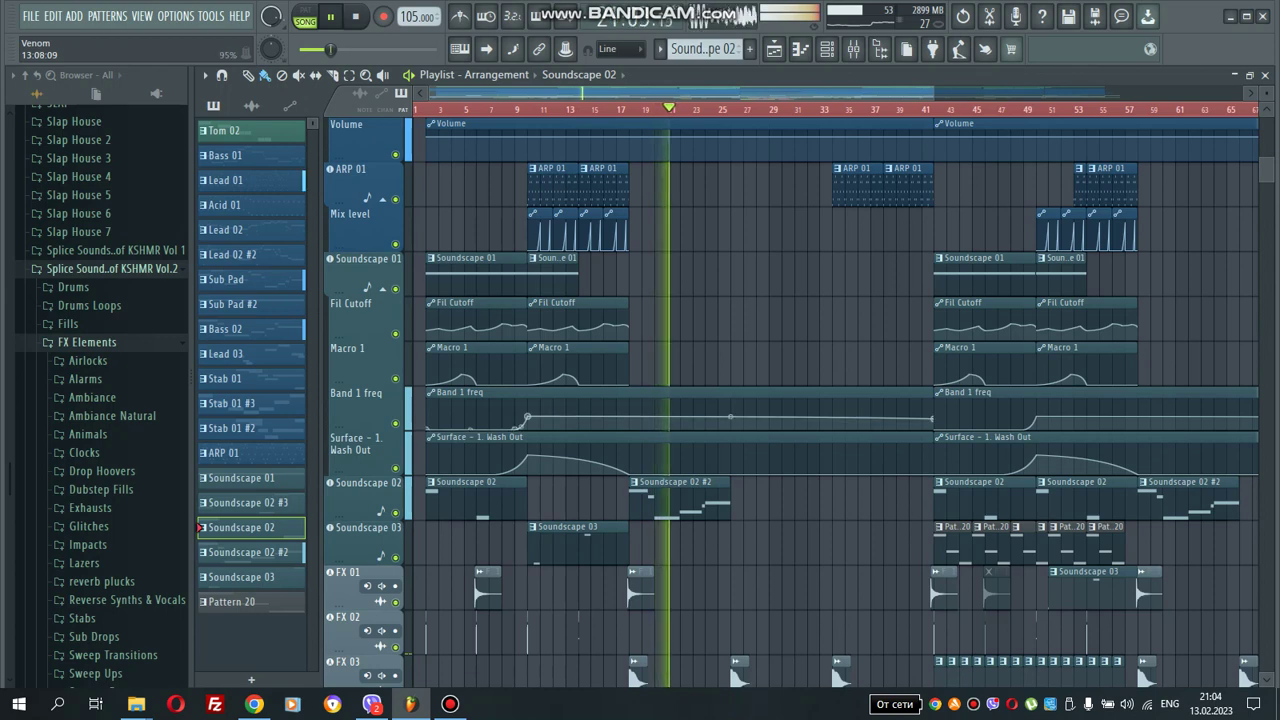
scroll(600, 650, "up", 5)
scroll(790, 400, "up", 7)
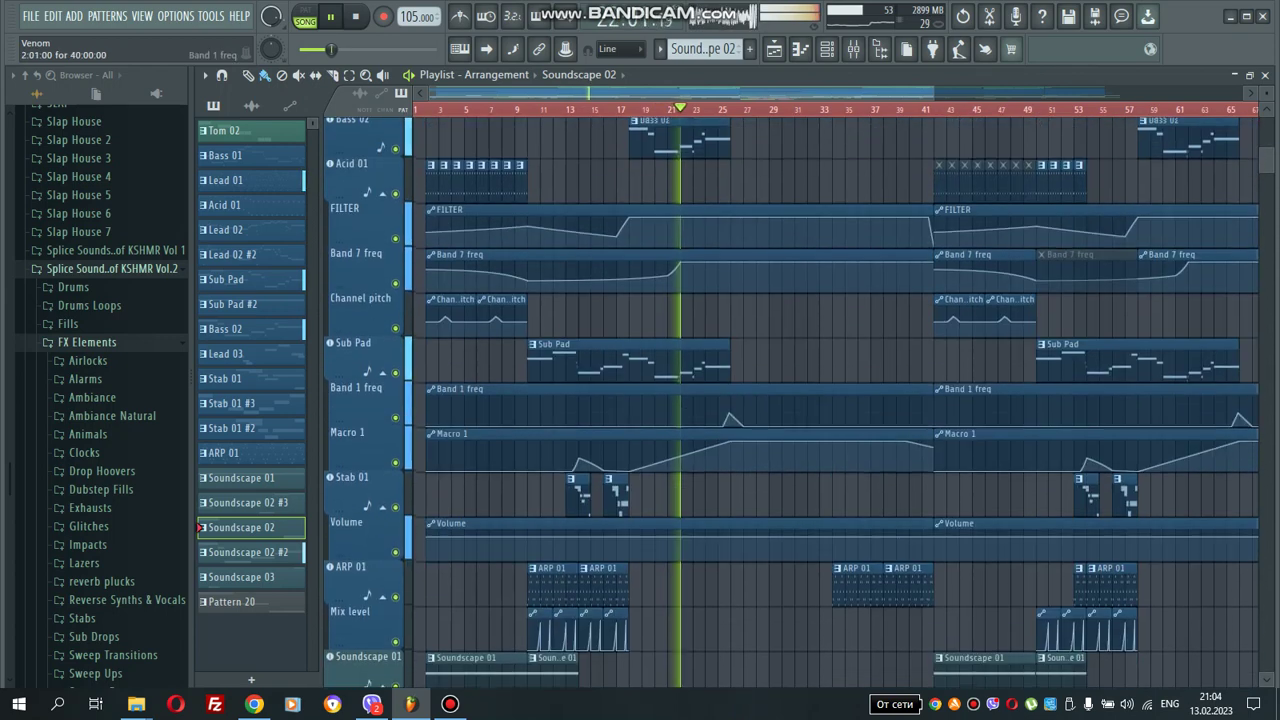
scroll(830, 400, "up", 2)
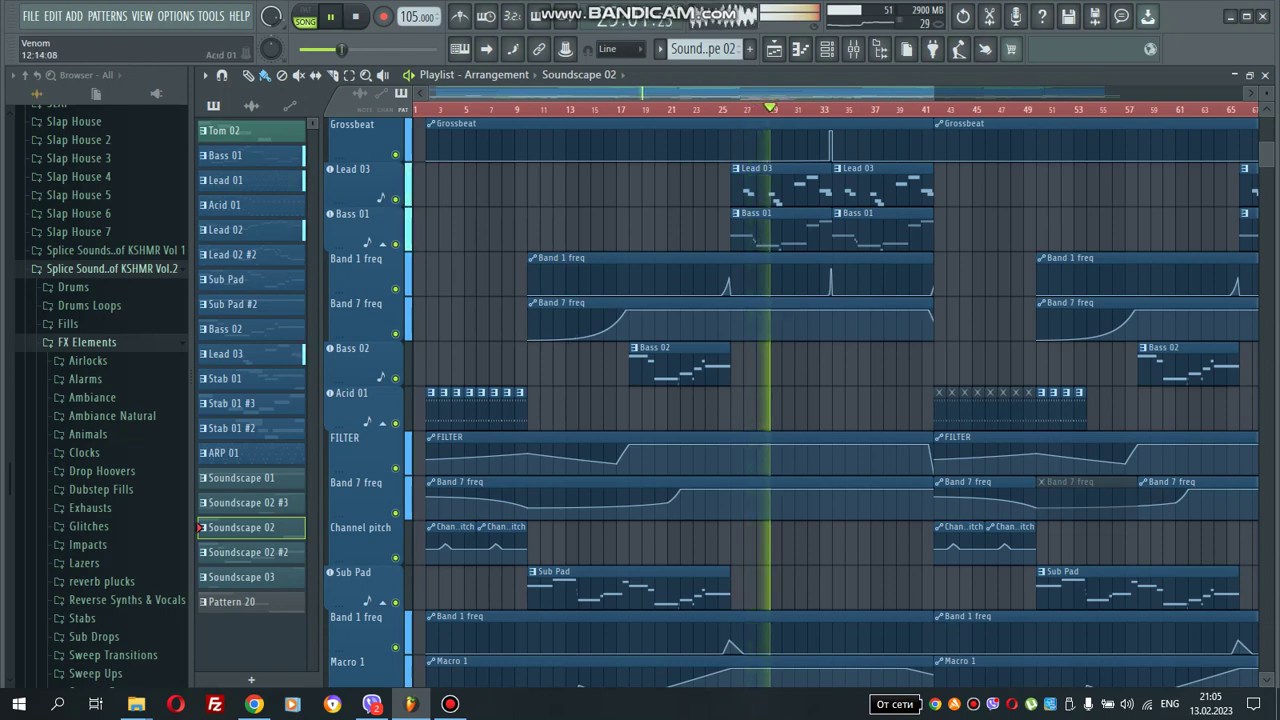
- Review the tracks from the FX and vocal clips up to the leads and drums during playback of bars 29 to 42
scroll(840, 400, "down", 12)
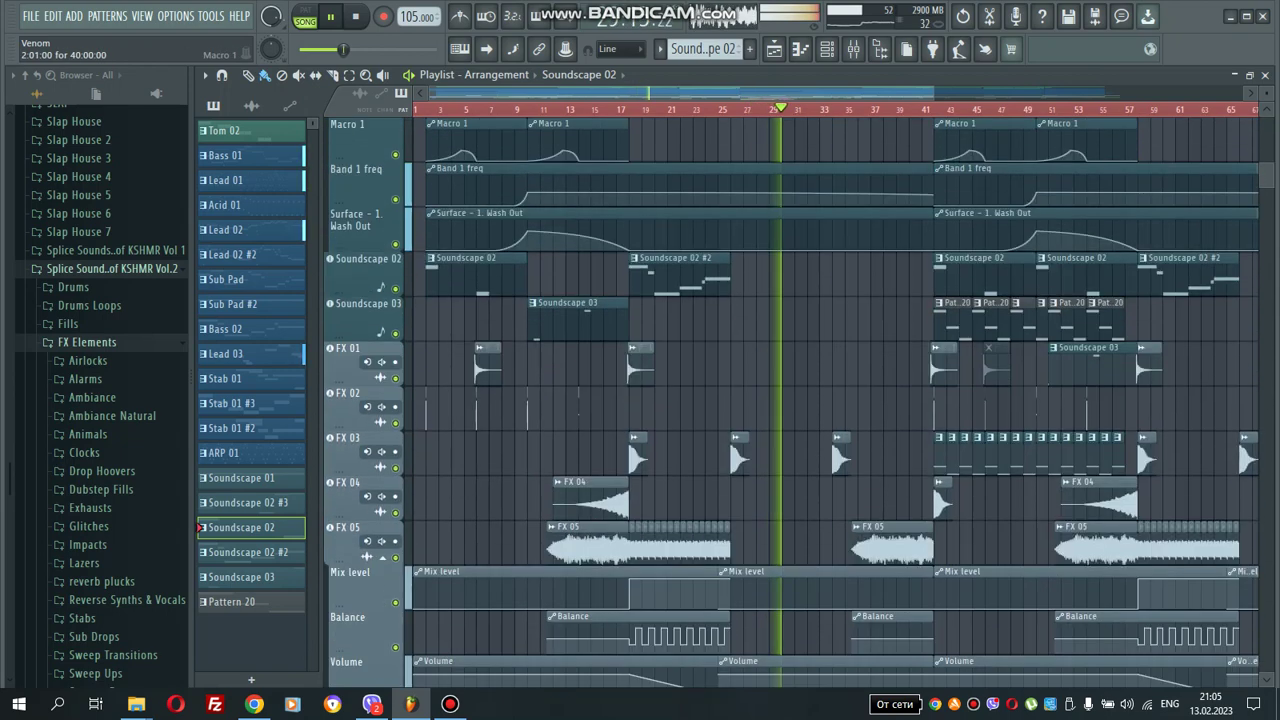
scroll(800, 400, "down", 10)
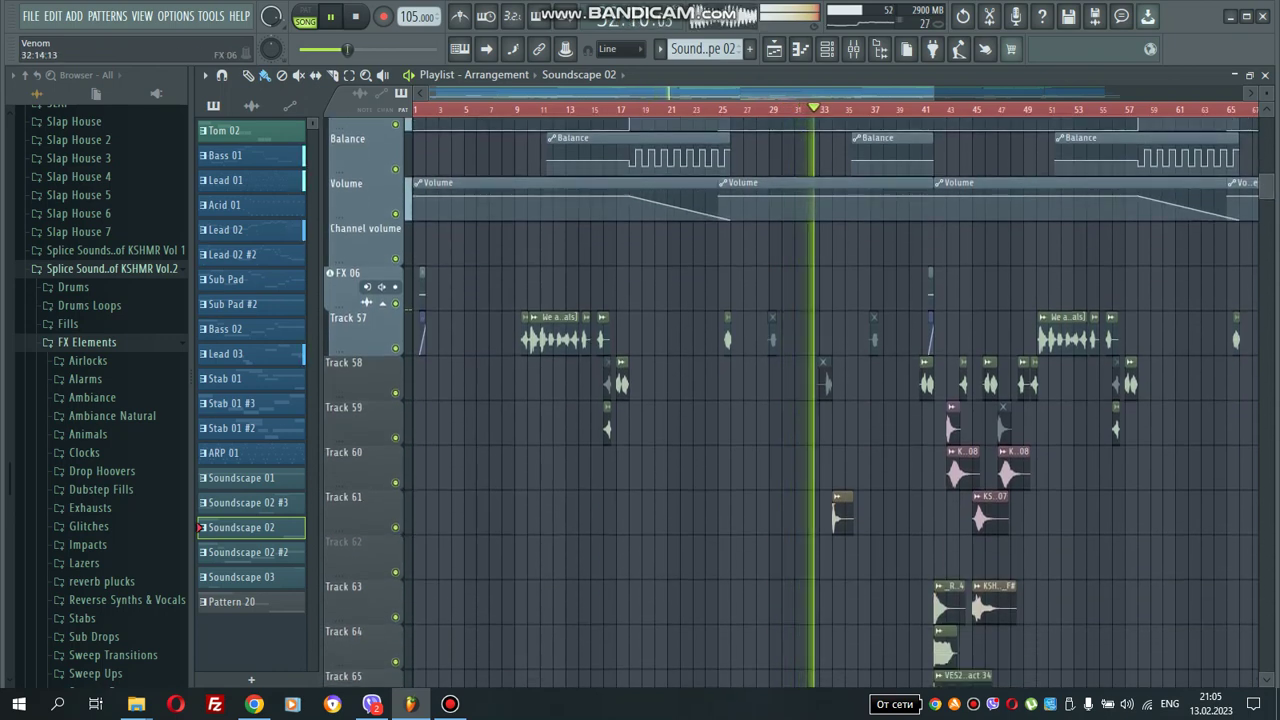
scroll(800, 400, "up", 10)
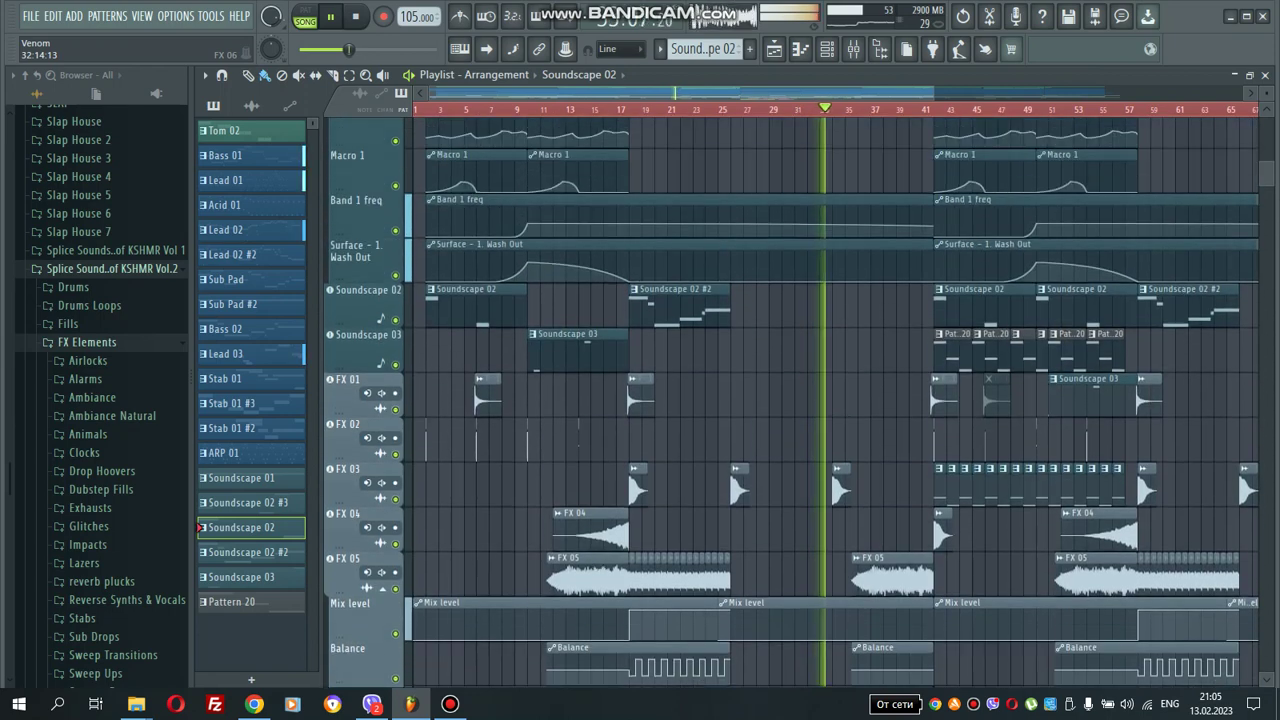
scroll(800, 400, "up", 8)
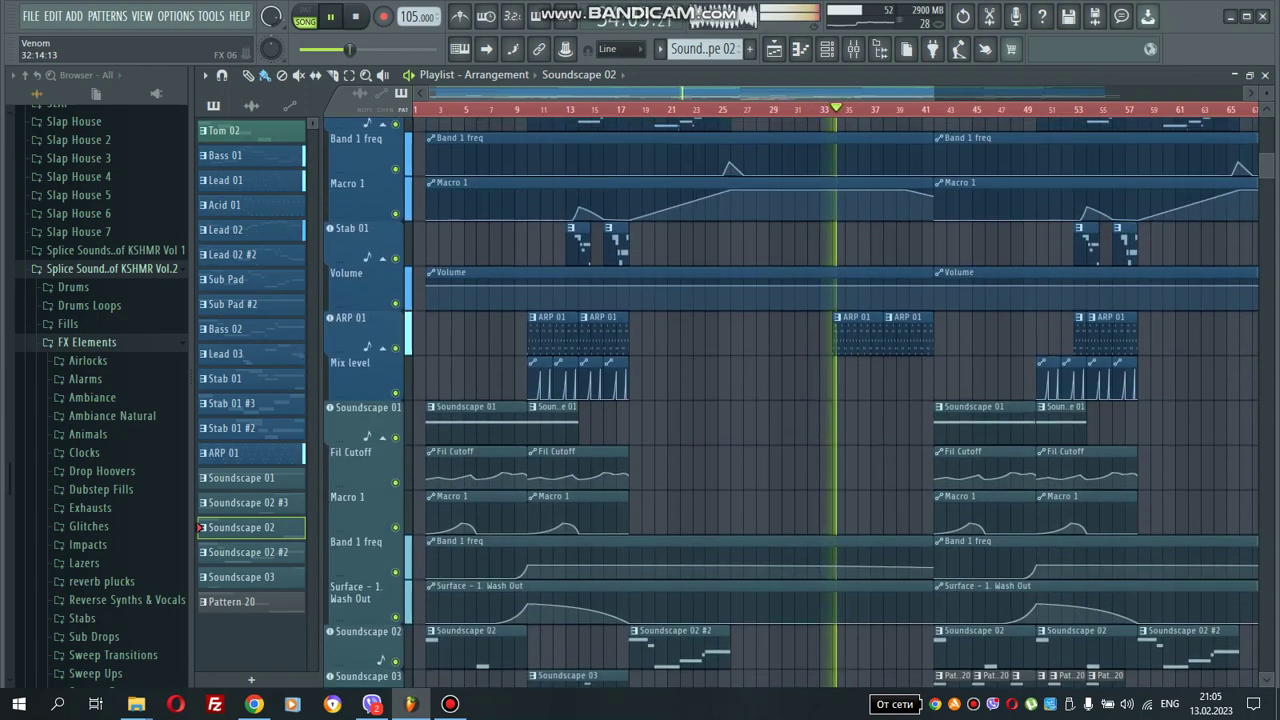
scroll(800, 400, "up", 3)
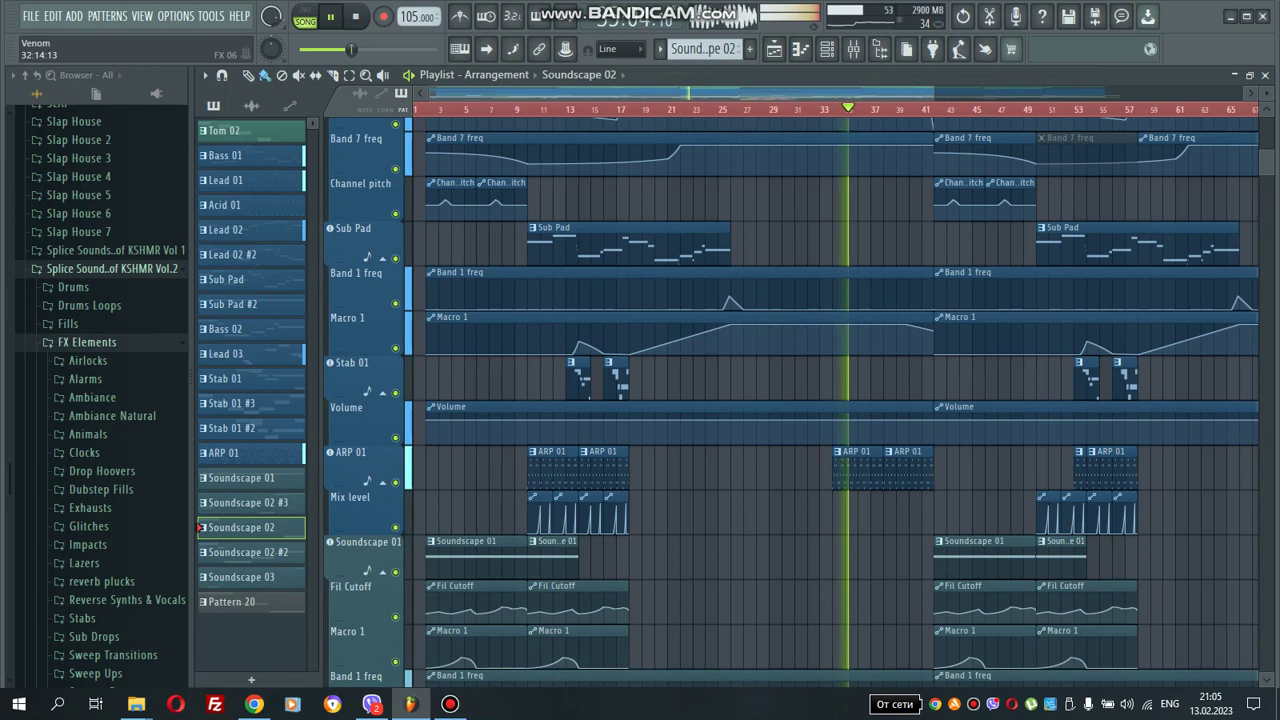
scroll(830, 400, "up", 9)
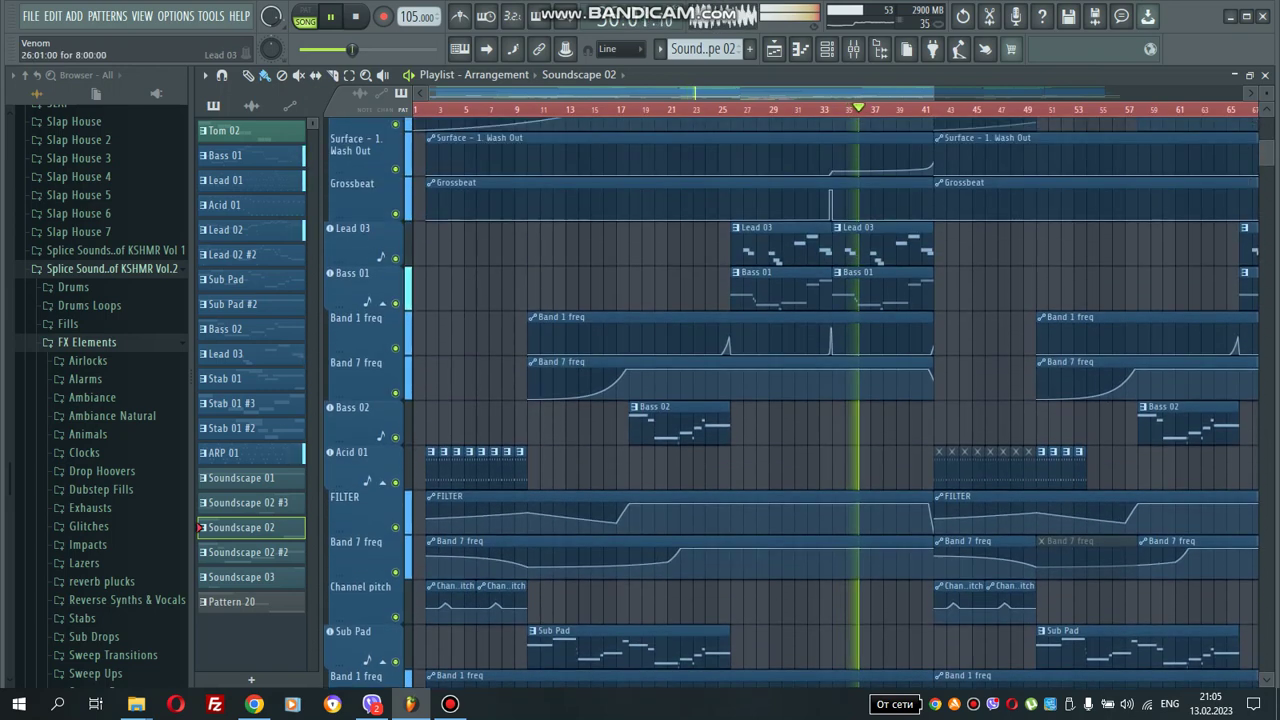
scroll(830, 400, "up", 3)
scroll(835, 400, "up", 2)
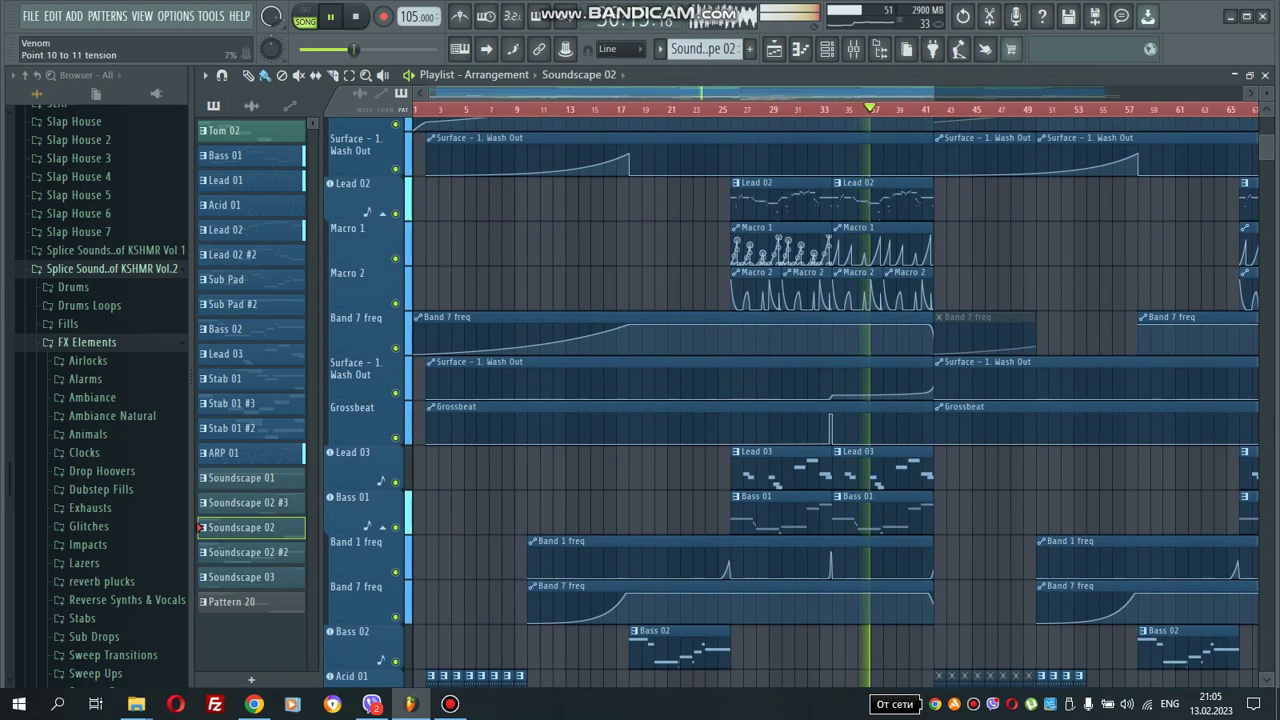
scroll(835, 400, "up", 1)
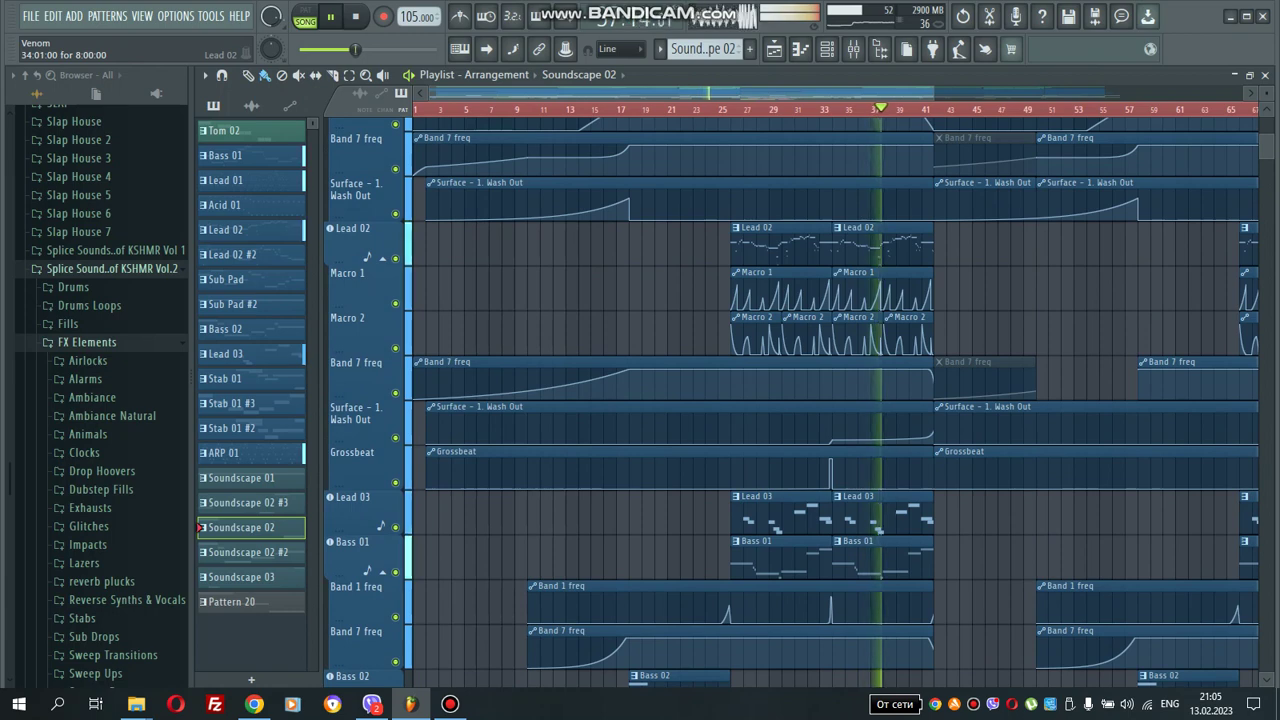
scroll(835, 400, "up", 6)
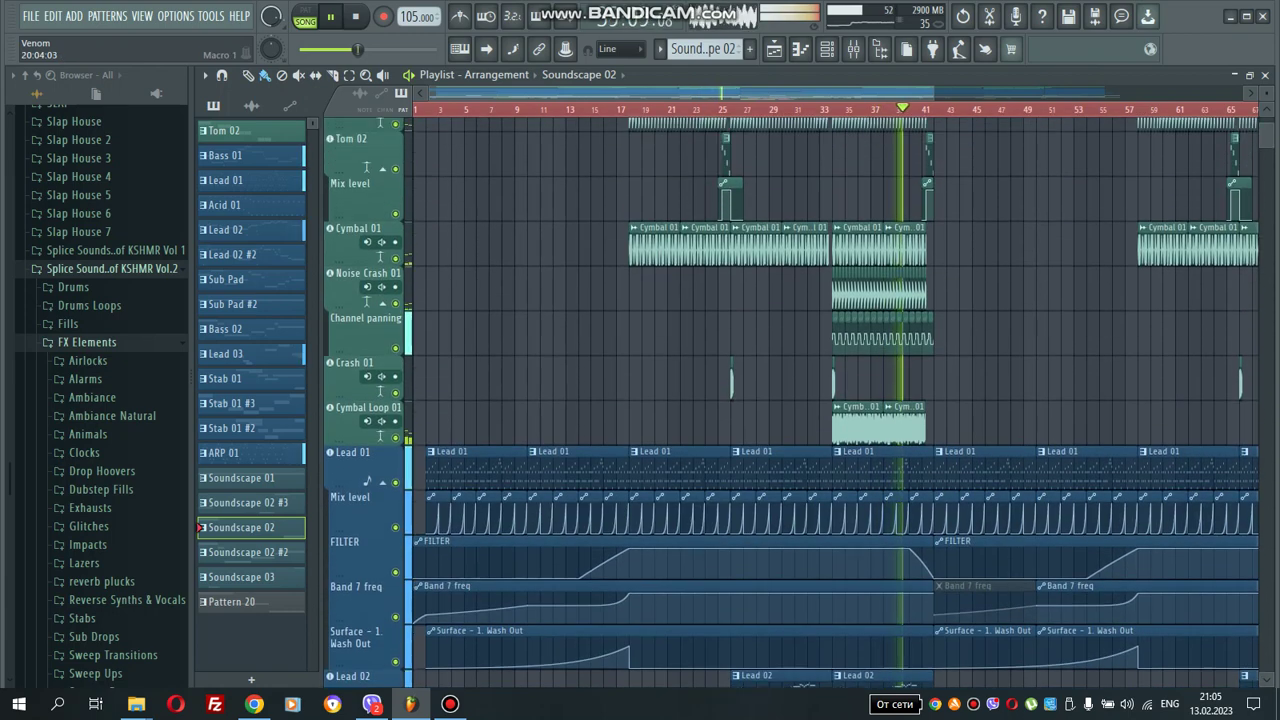
scroll(835, 400, "up", 2)
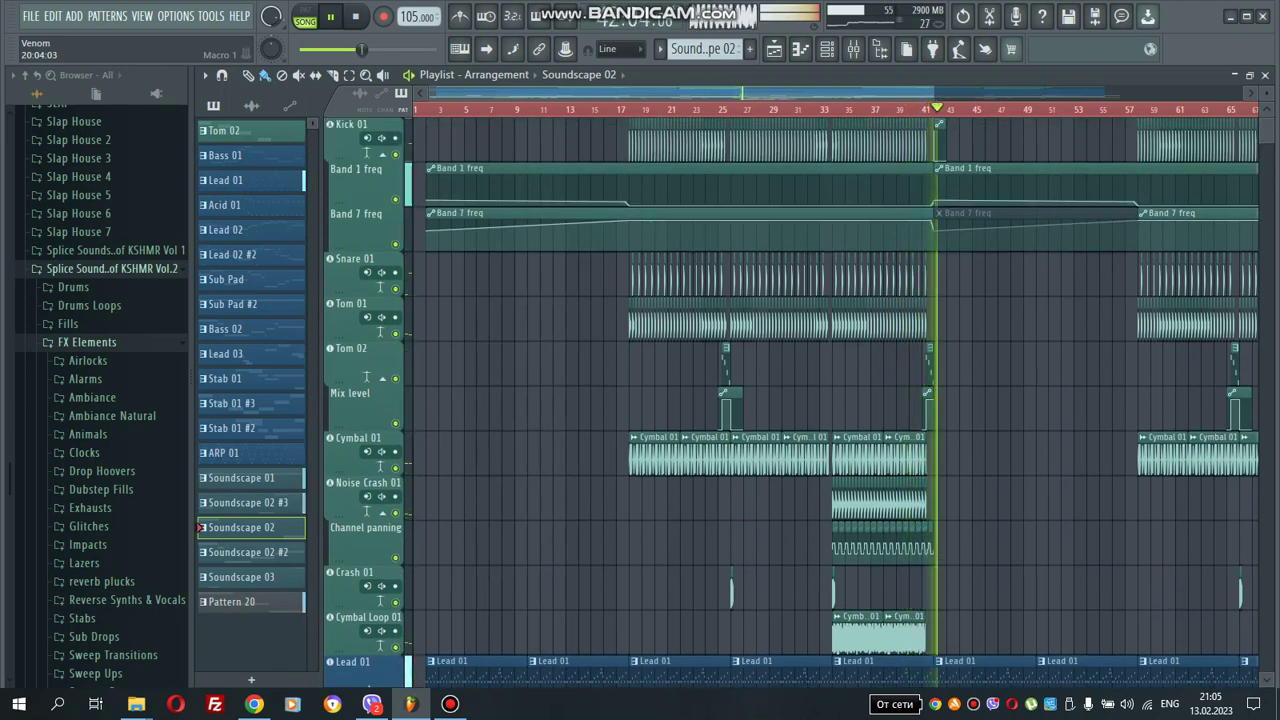
- Examine the section starting at bar 42, from the lead automation down to the sample clips on Tracks 57 to 66
scroll(835, 400, "down", 10)
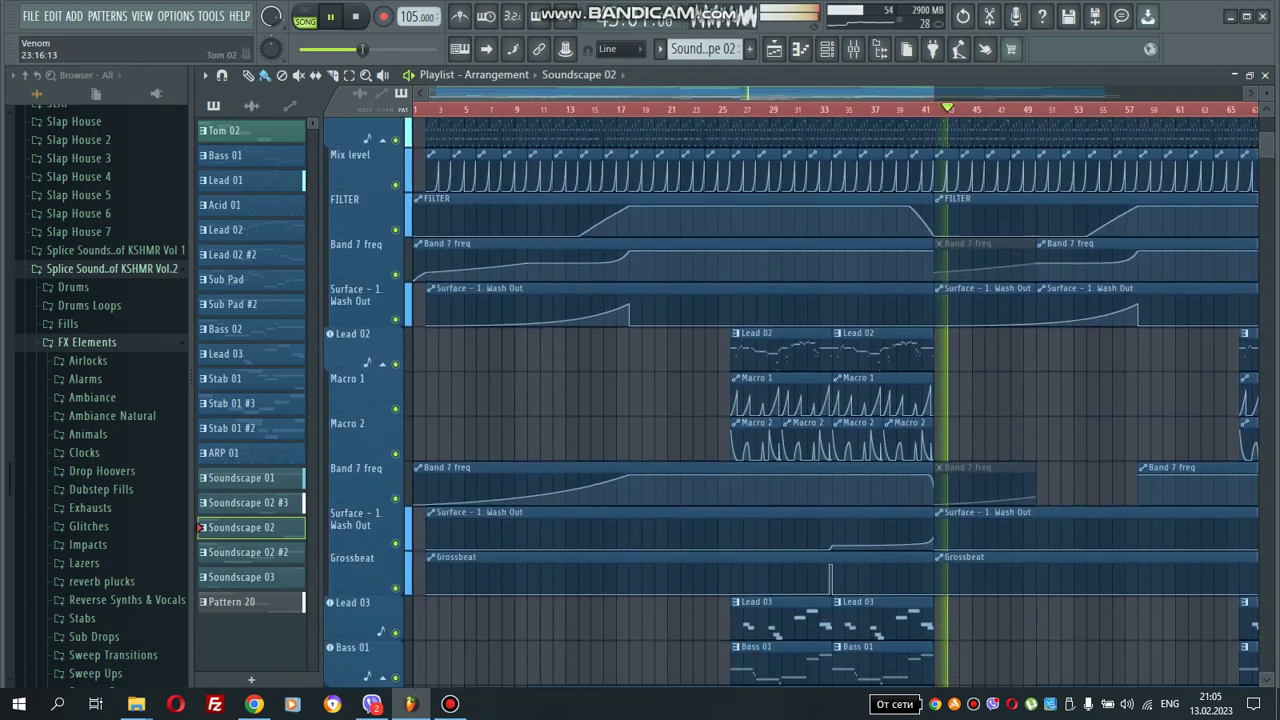
scroll(835, 400, "down", 10)
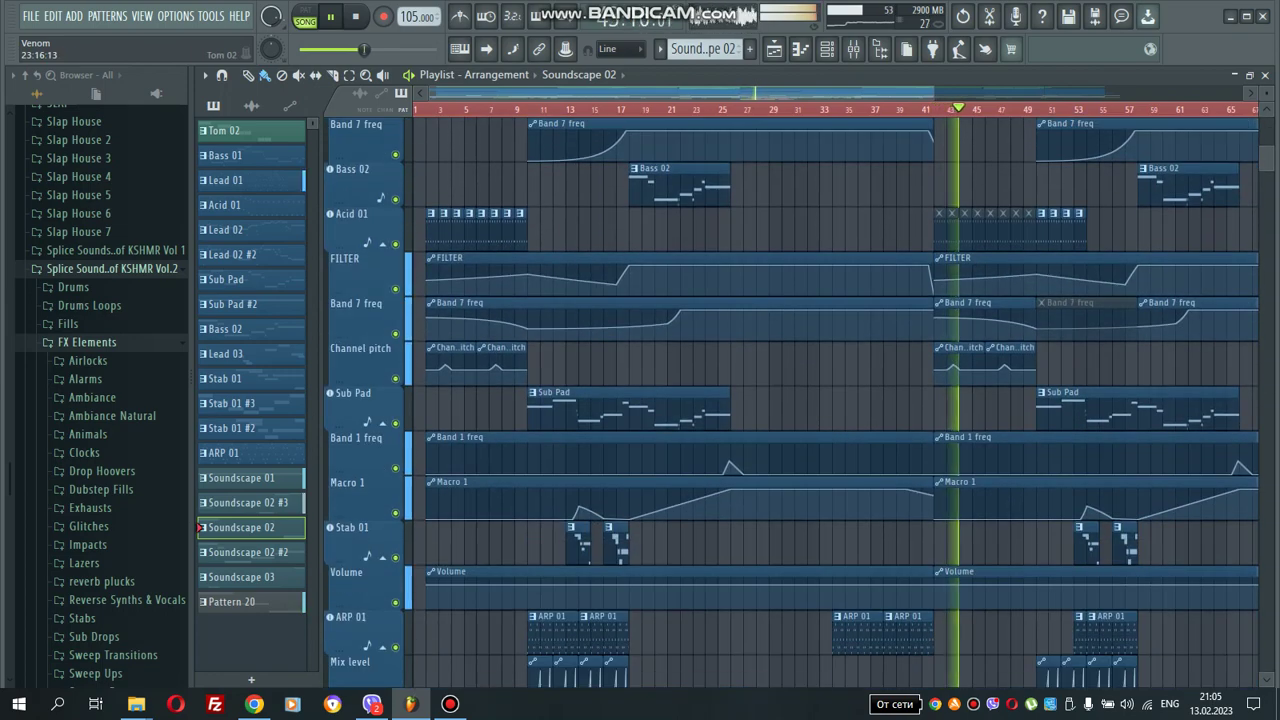
scroll(835, 400, "down", 10)
scroll(835, 400, "down", 10)
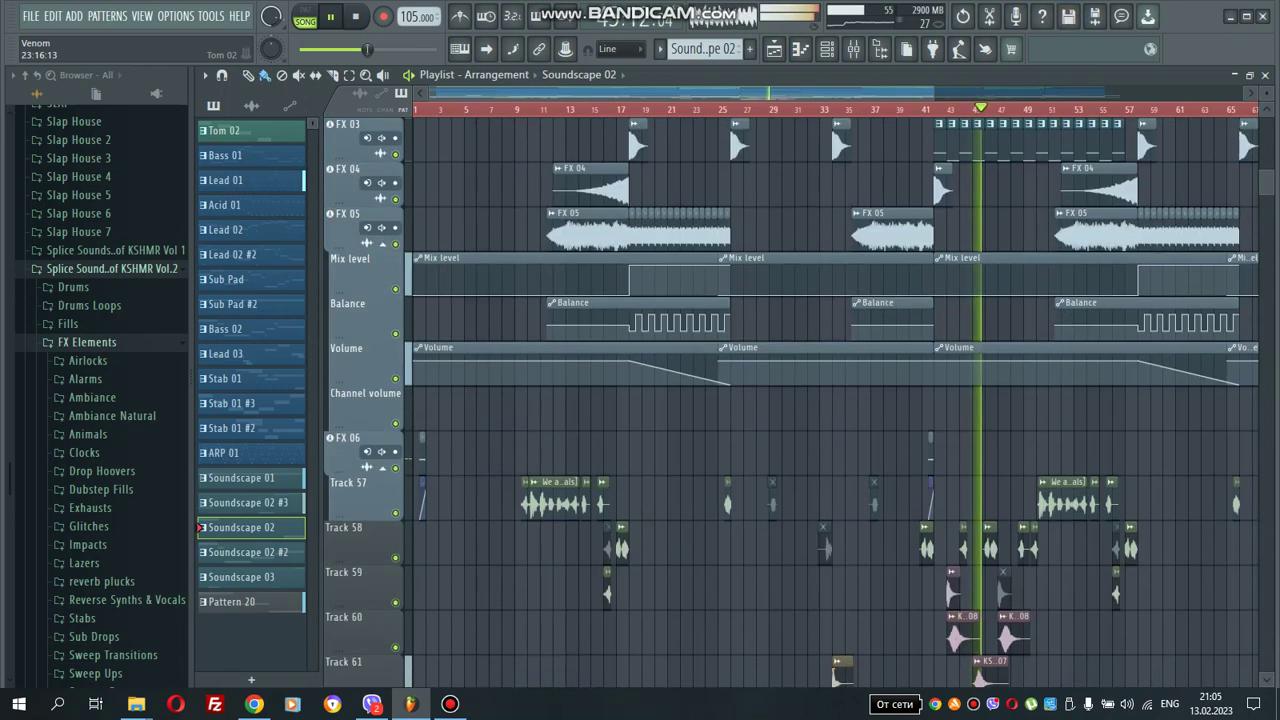
scroll(835, 400, "down", 2)
scroll(835, 400, "down", 3)
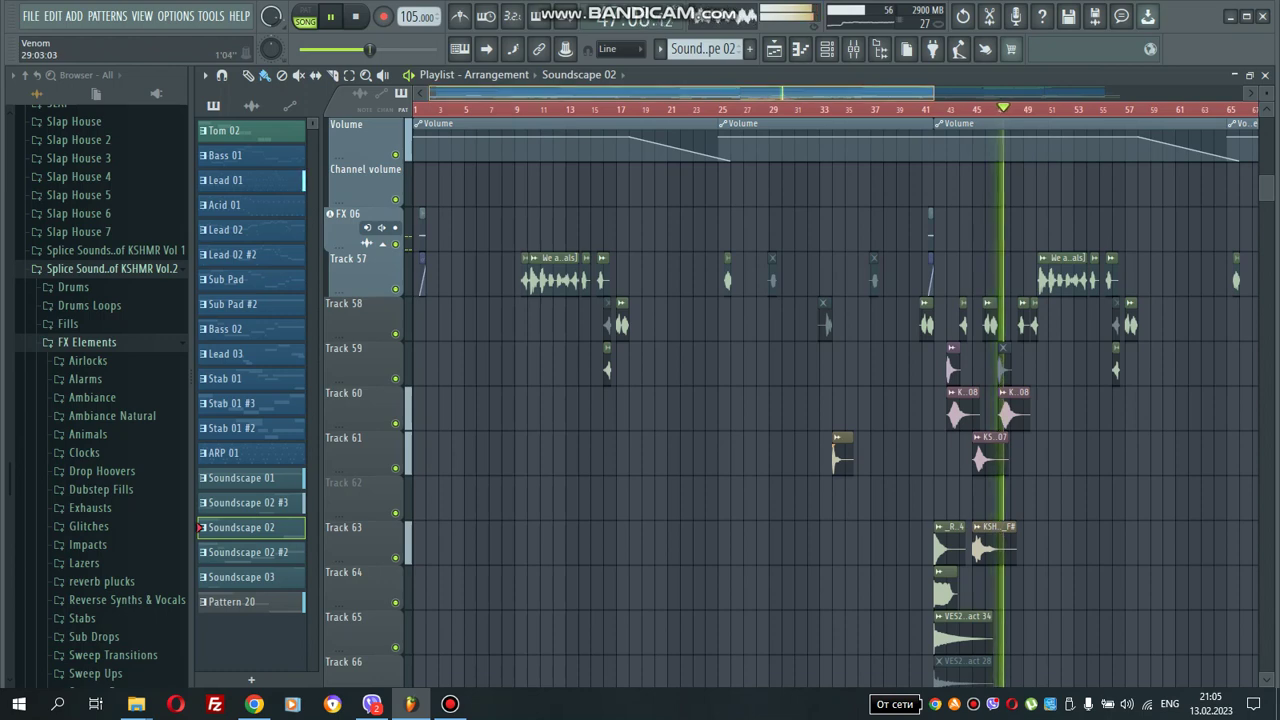
- Review the arrangement's bars 19 to 83 during playback, from the sample clips up through FX, bass and lead tracks
scroll(835, 420, "right", 6)
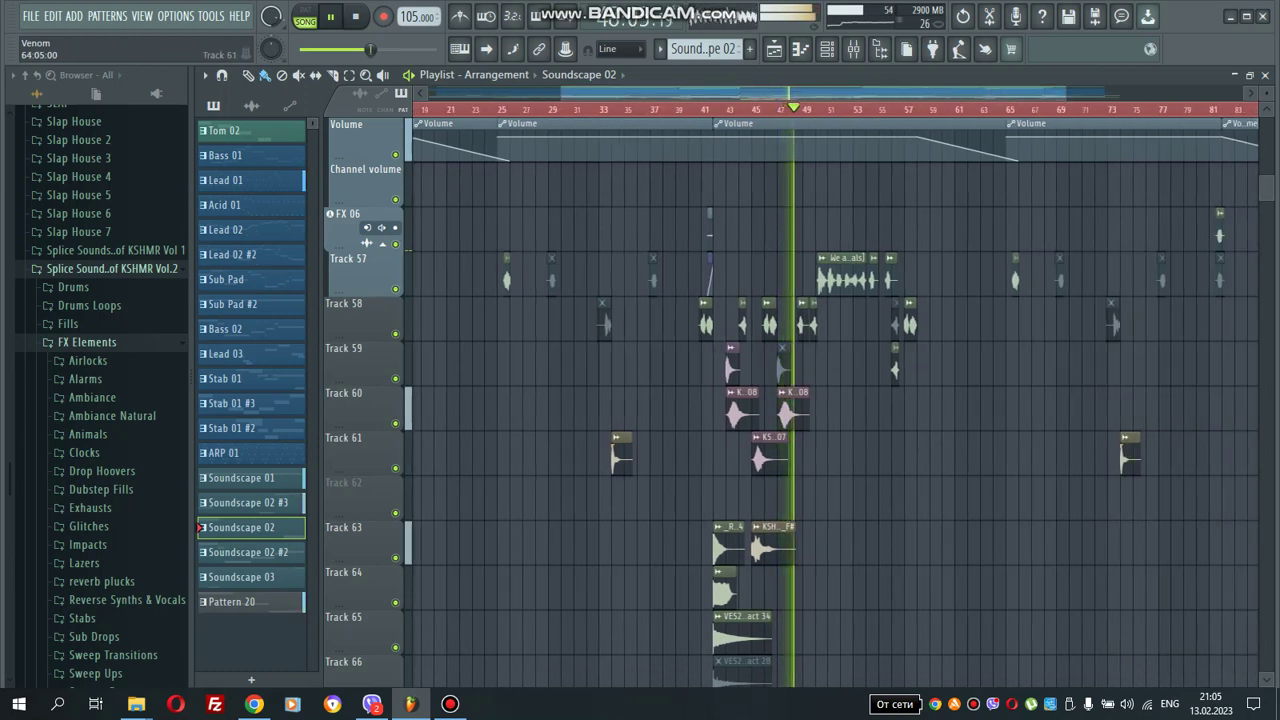
scroll(835, 400, "up", 6)
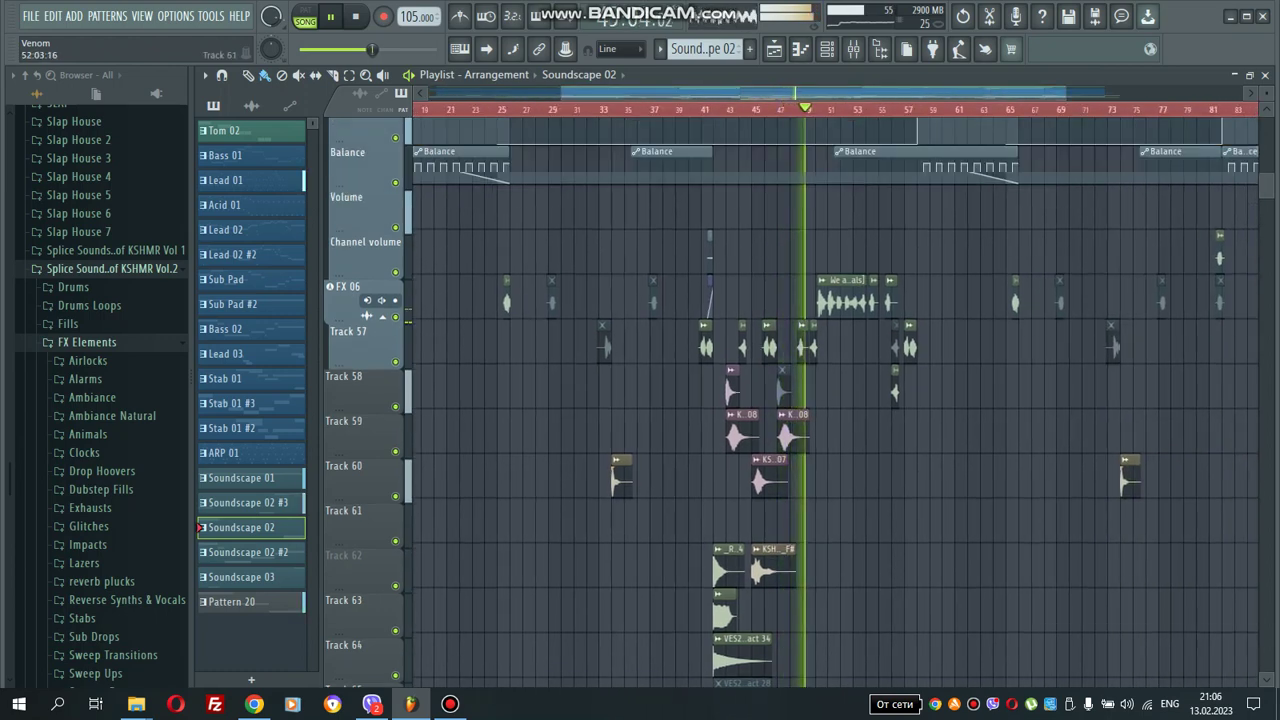
scroll(835, 400, "up", 2)
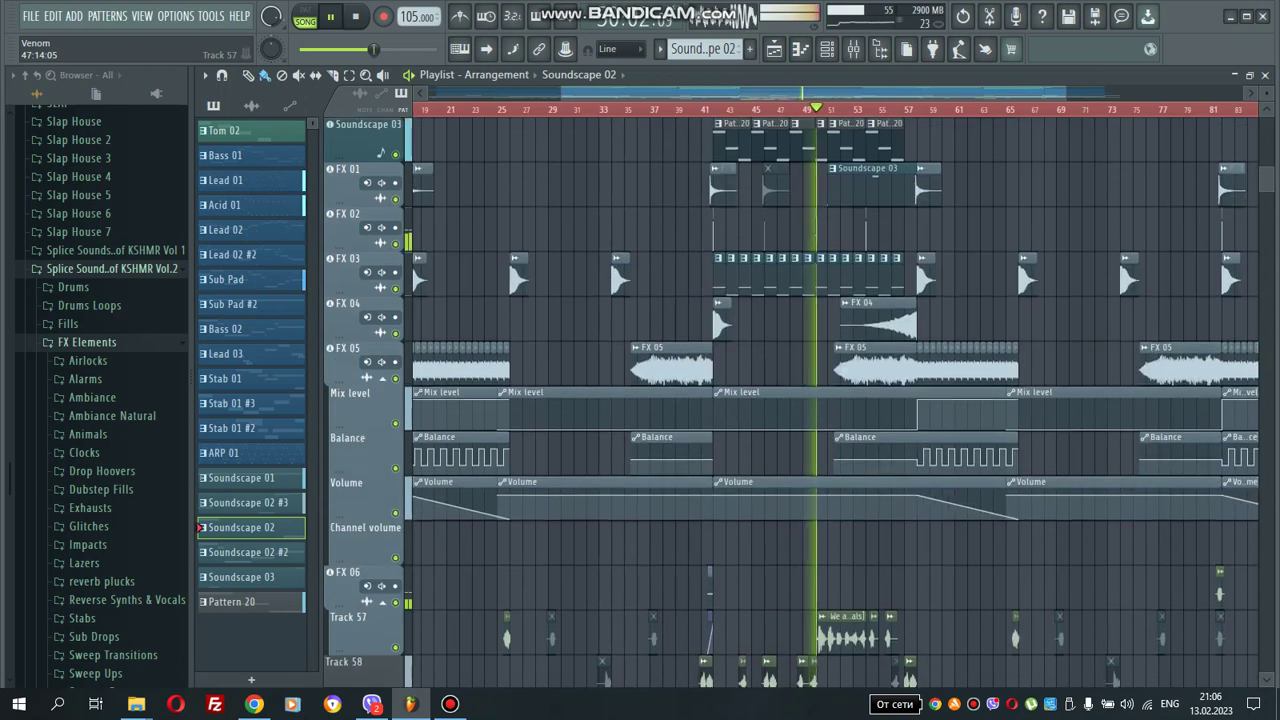
scroll(835, 400, "up", 7)
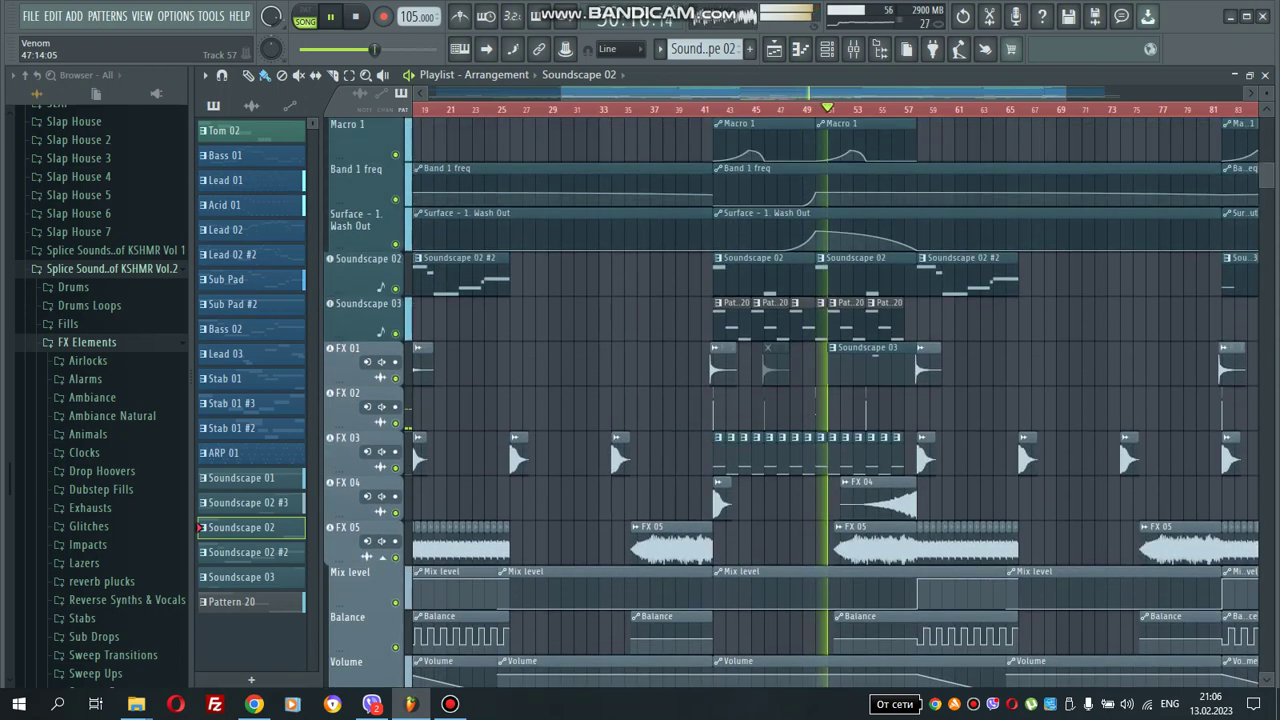
scroll(835, 400, "up", 9)
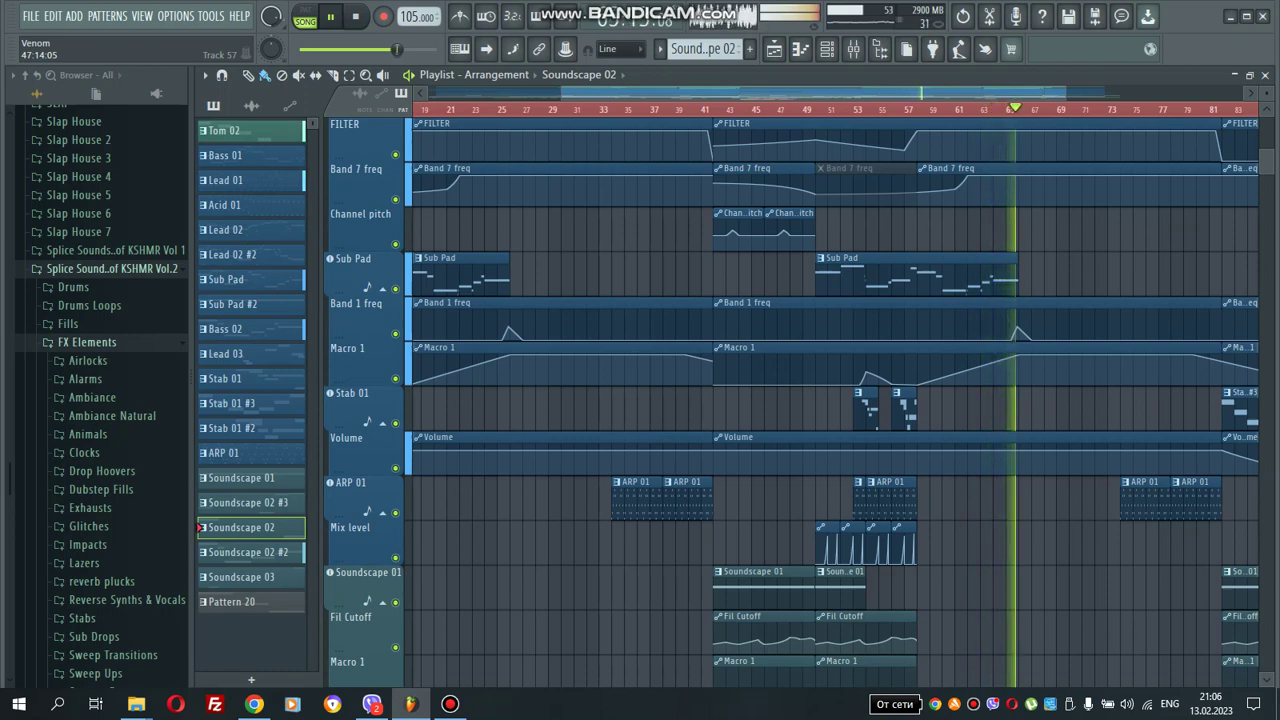
scroll(830, 400, "up", 10)
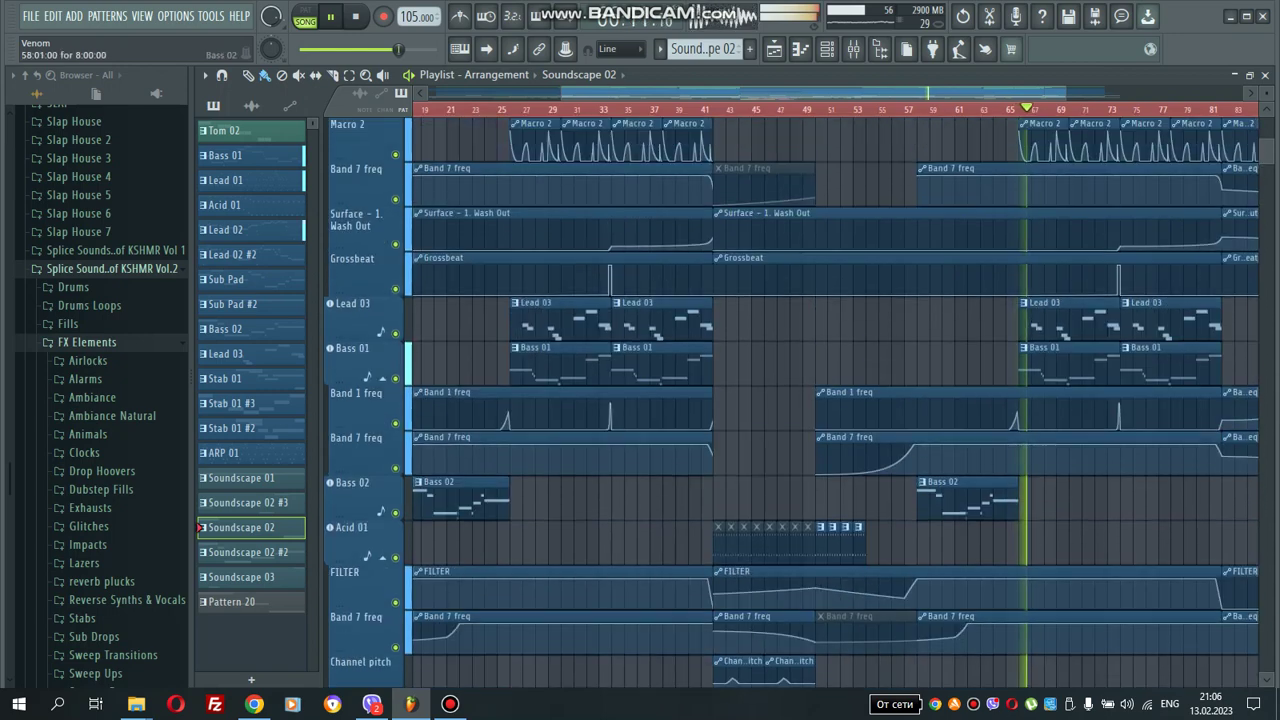
scroll(830, 400, "up", 8)
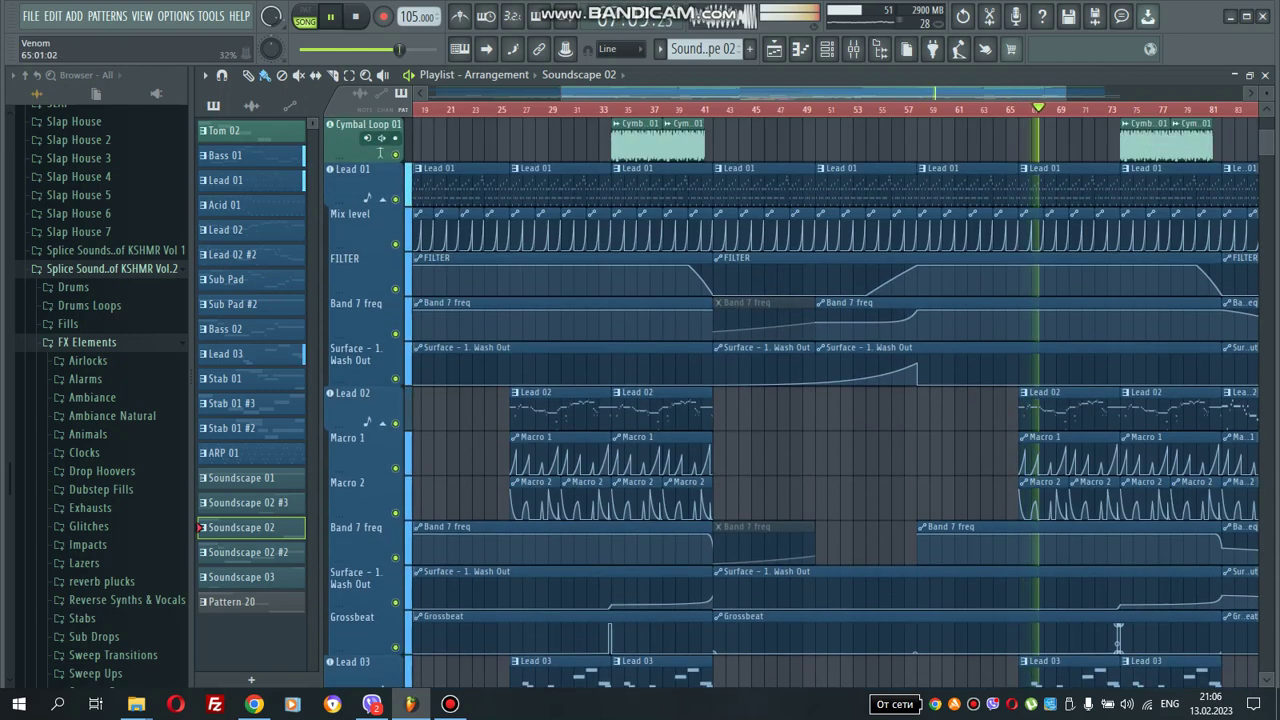
- Review bars 45 to 89 during playback, from the kick and cymbal tracks down through leads, bass and soundscapes to the FX tracks
scroll(830, 400, "up", 1)
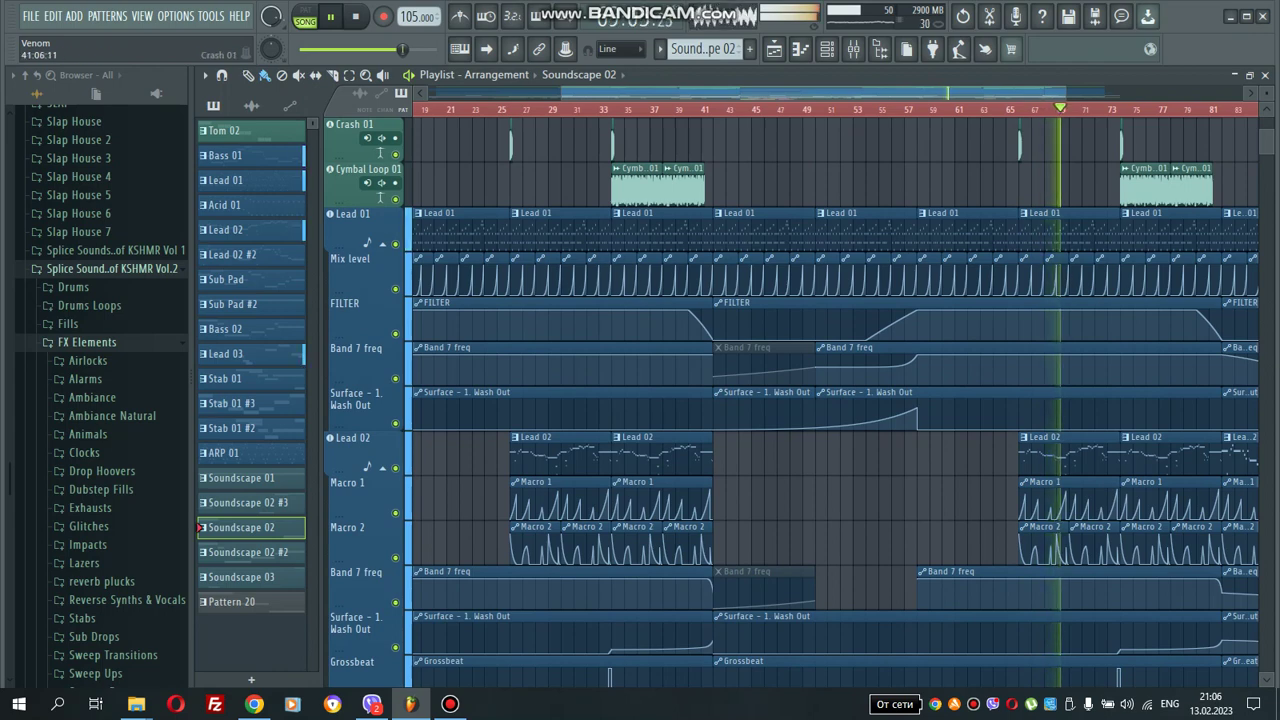
scroll(830, 400, "right", 5)
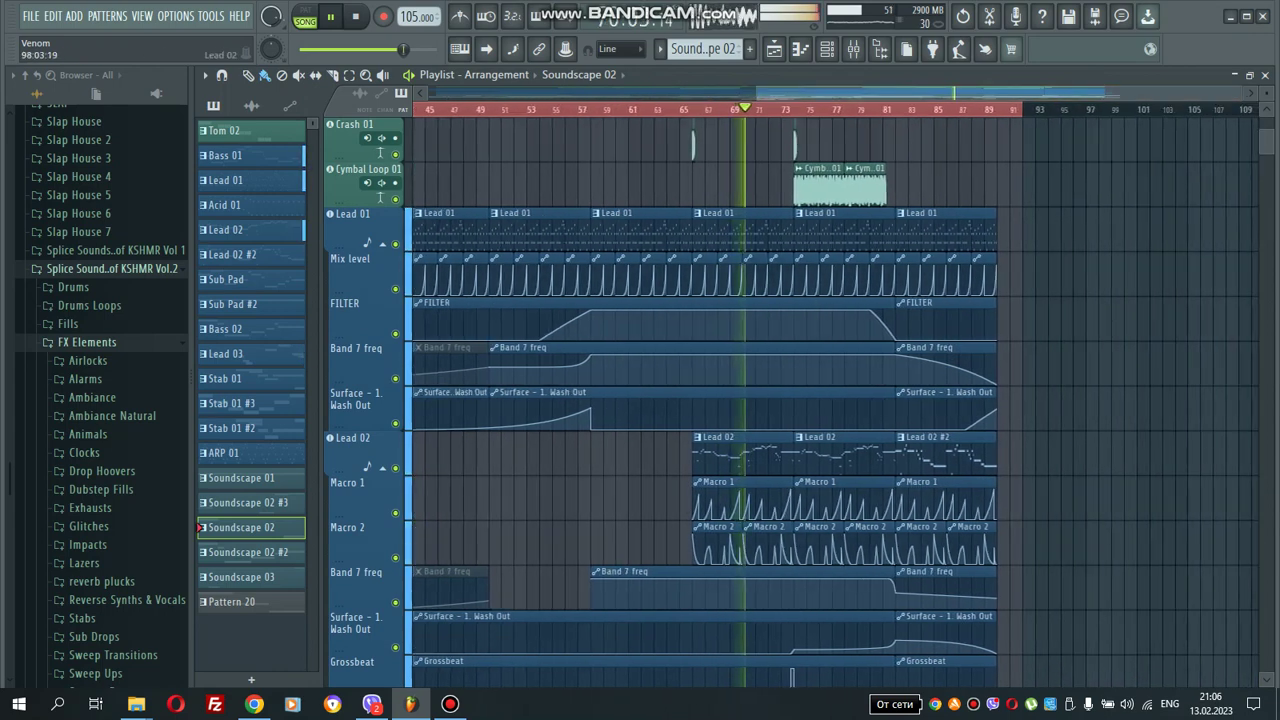
scroll(700, 400, "up", 8)
scroll(790, 400, "up", 2)
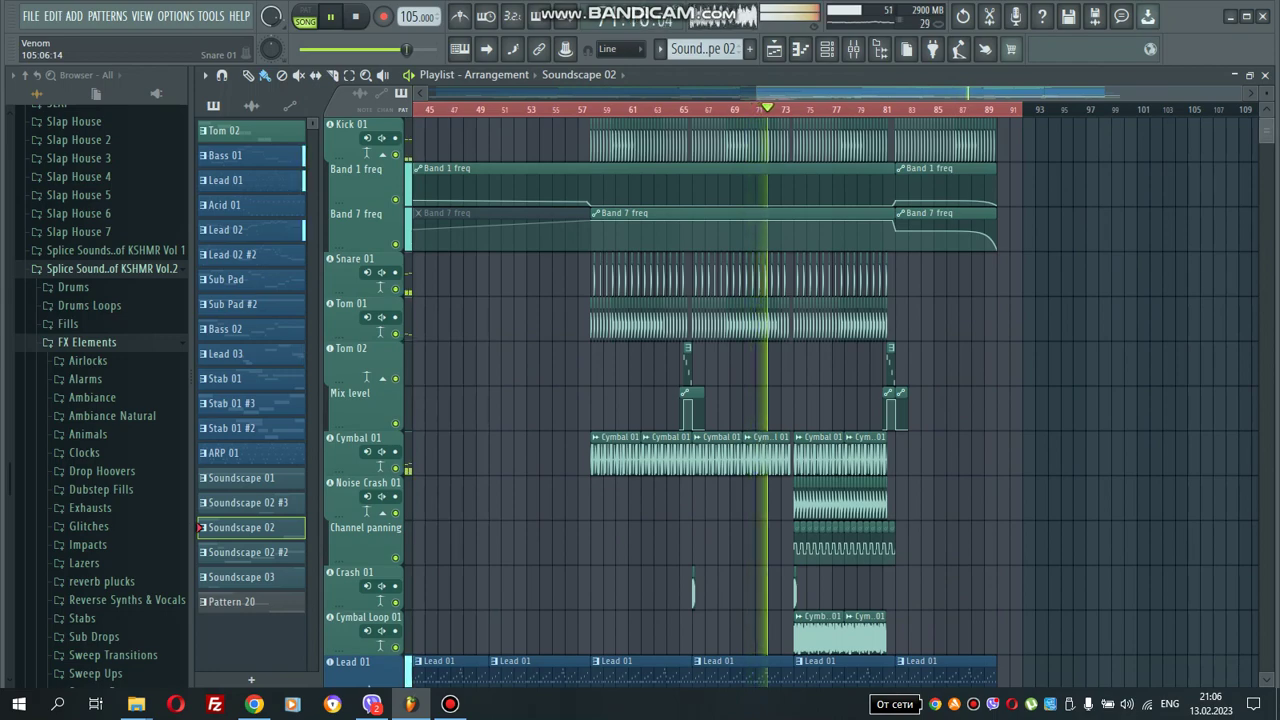
scroll(790, 400, "down", 10)
scroll(700, 400, "down", 10)
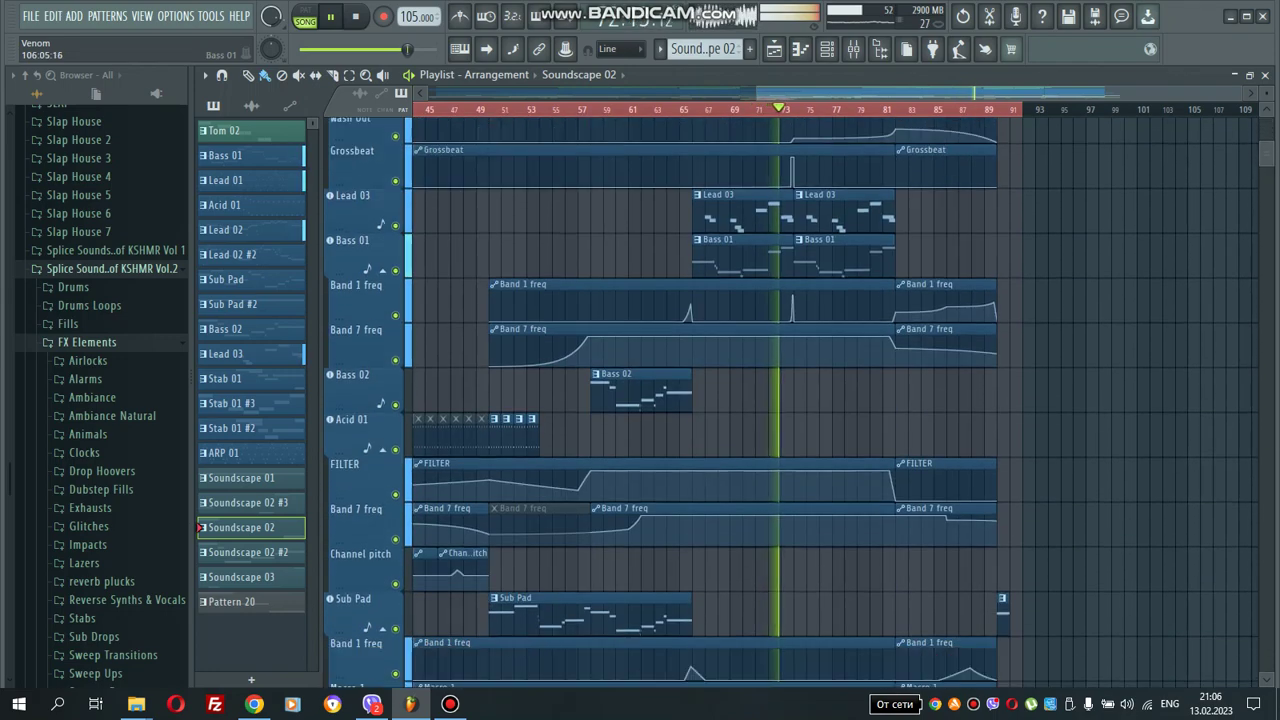
scroll(790, 400, "down", 3)
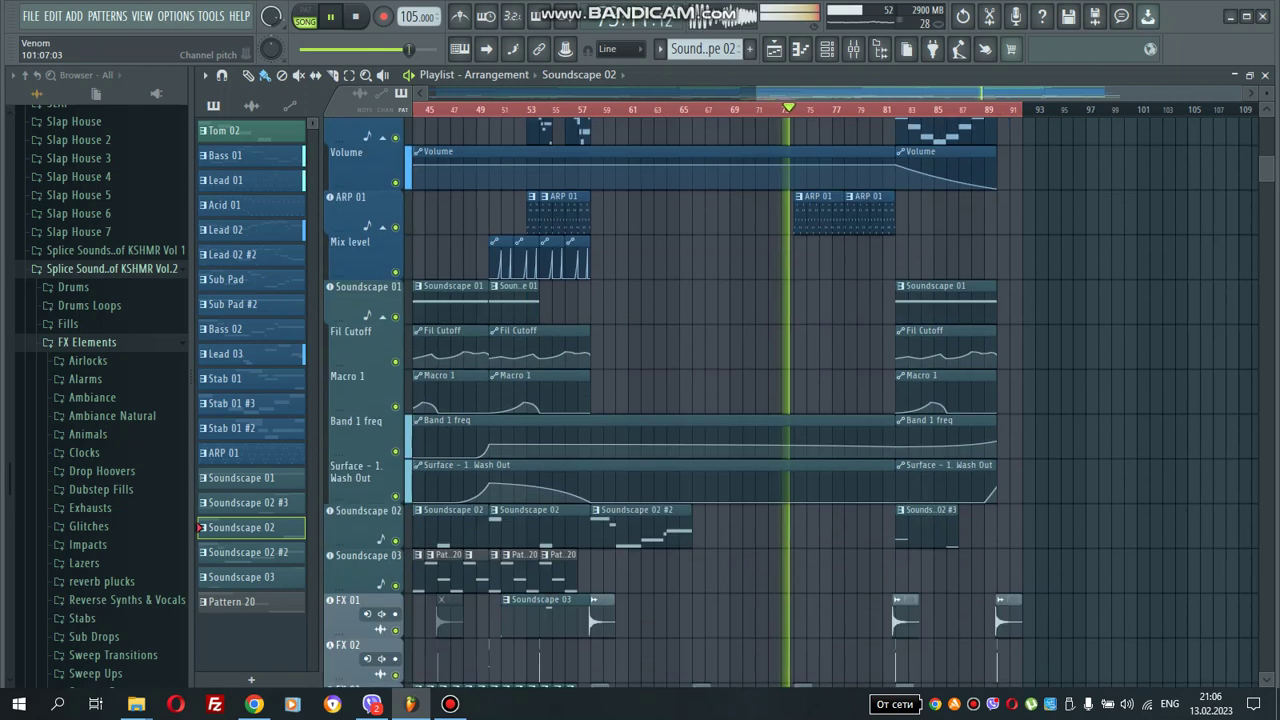
scroll(790, 400, "down", 8)
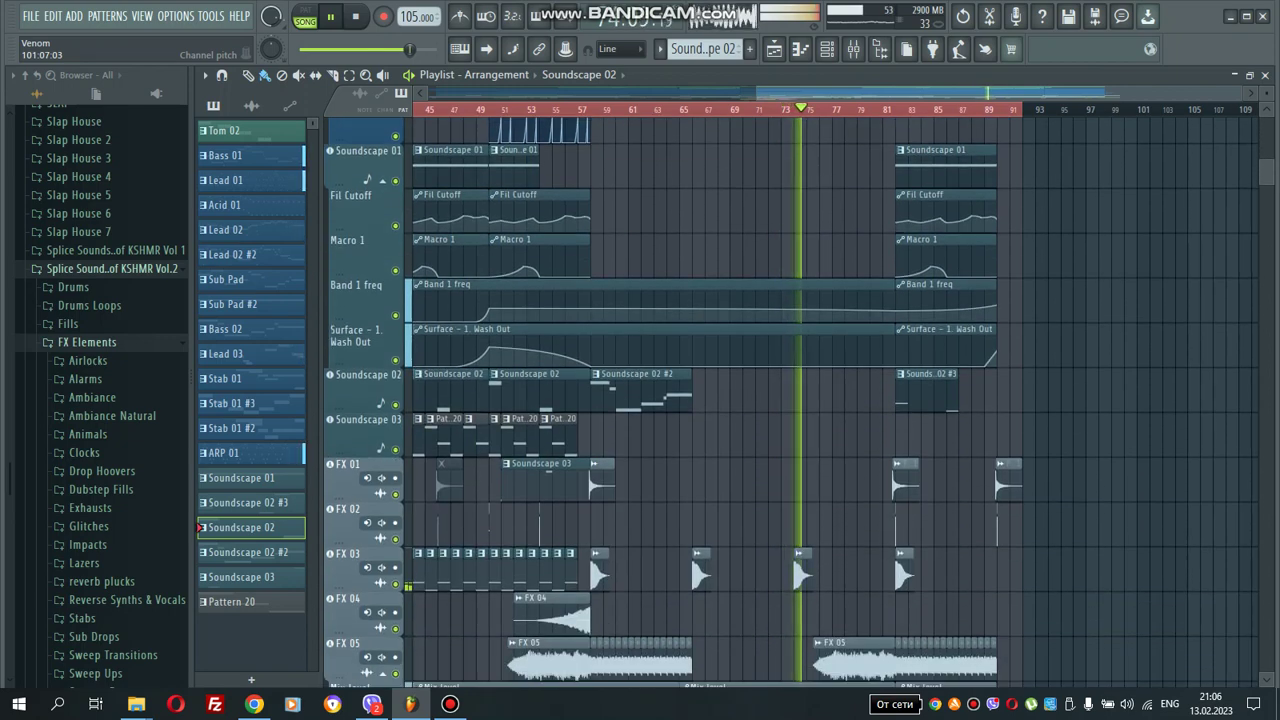
scroll(790, 400, "down", 4)
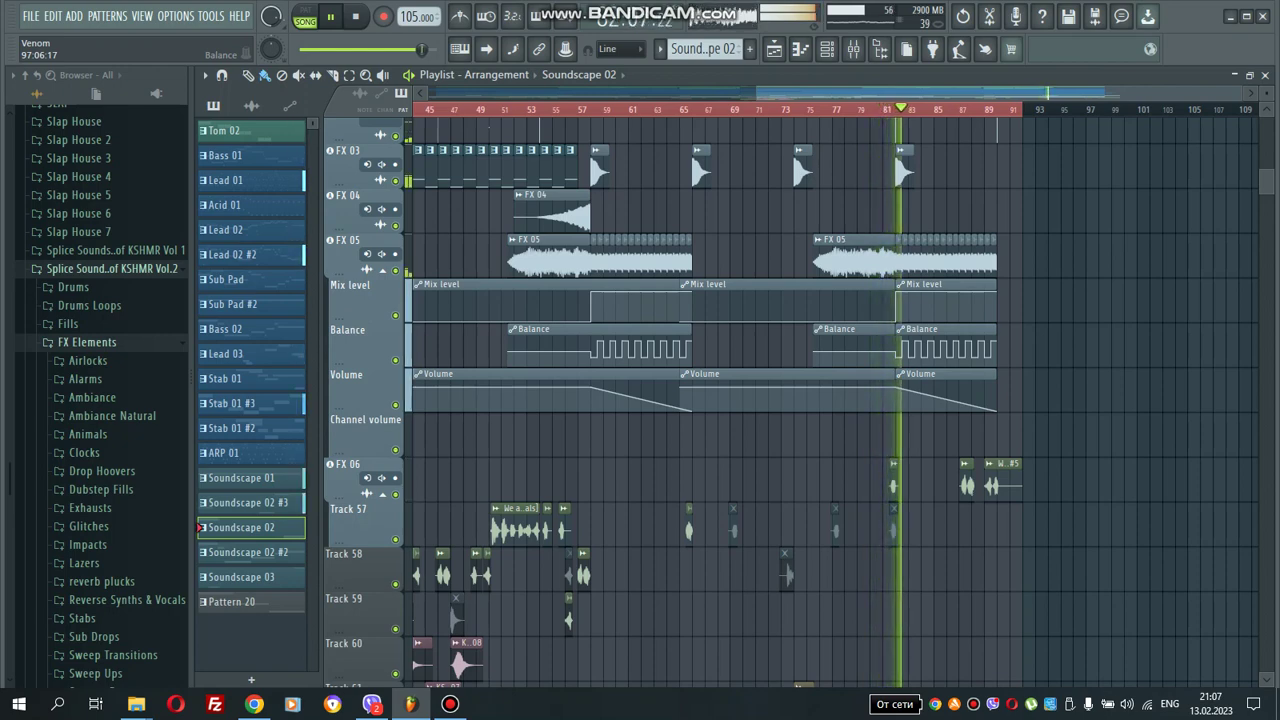
- Examine the closing section from bar 82 across the FX, soundscape, lead and drum tracks, and stop playback at the song's end
scroll(790, 400, "up", 3)
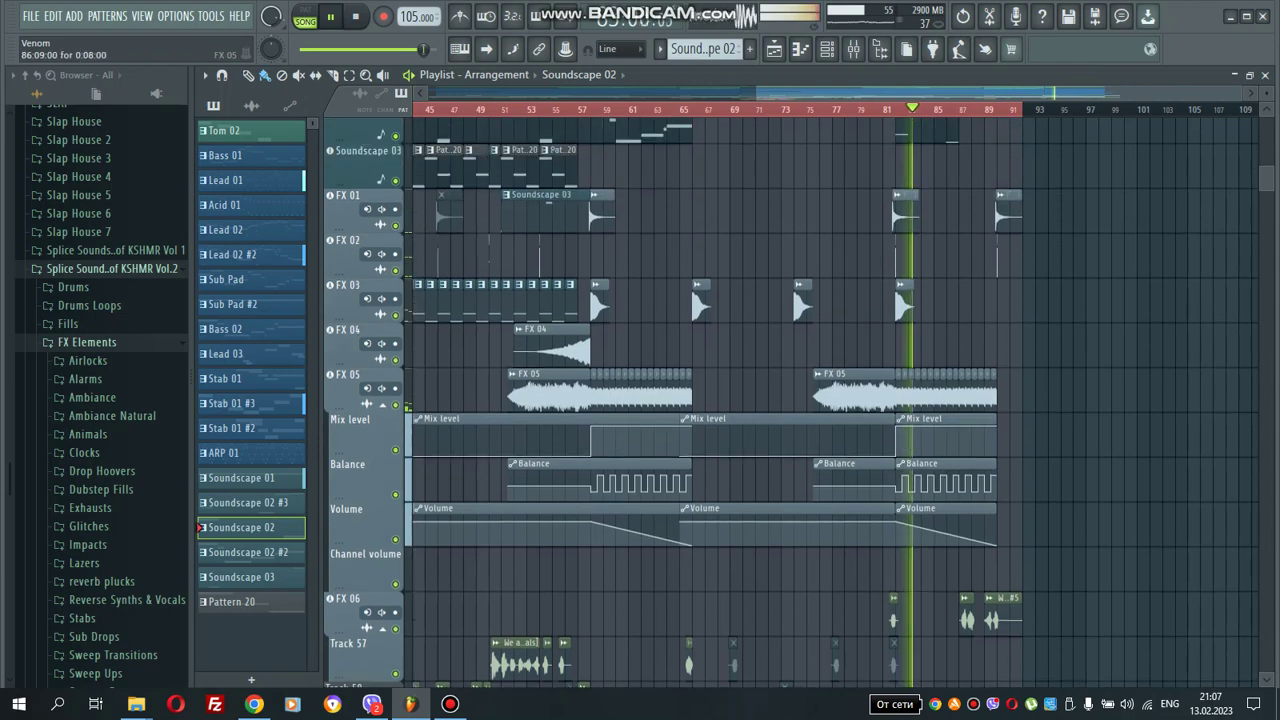
scroll(790, 400, "up", 5)
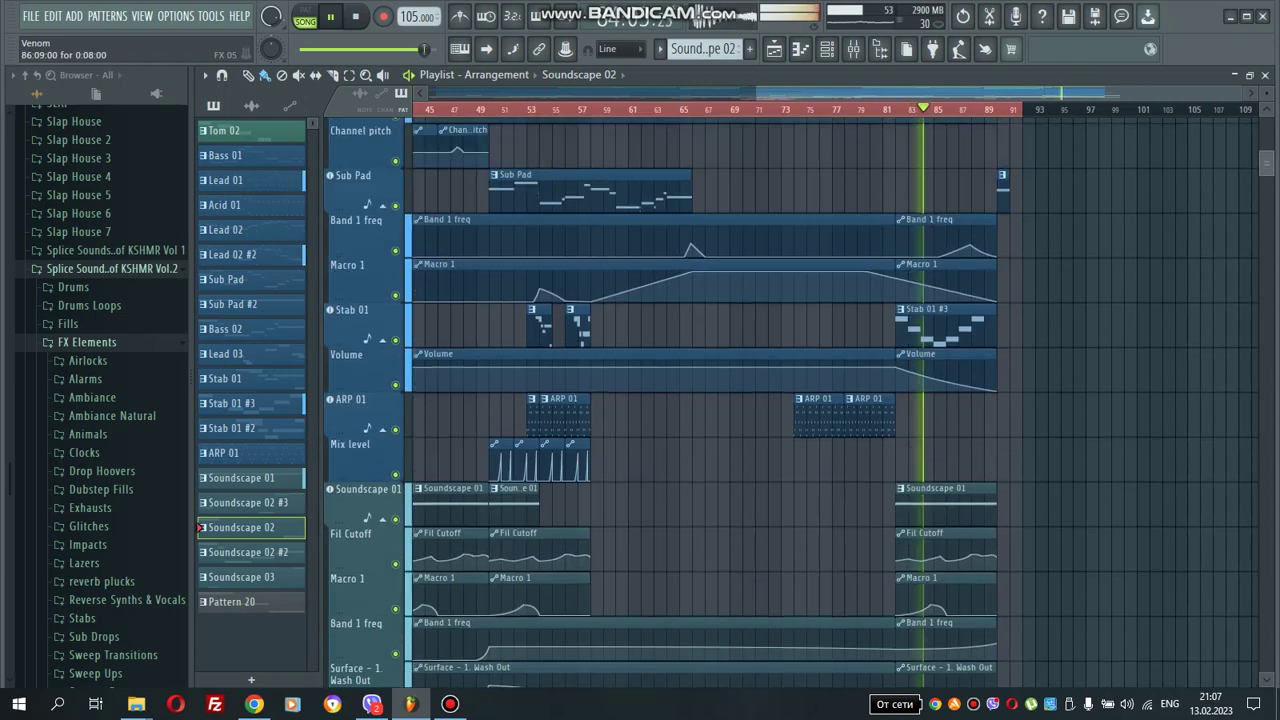
scroll(380, 148, "up", 10)
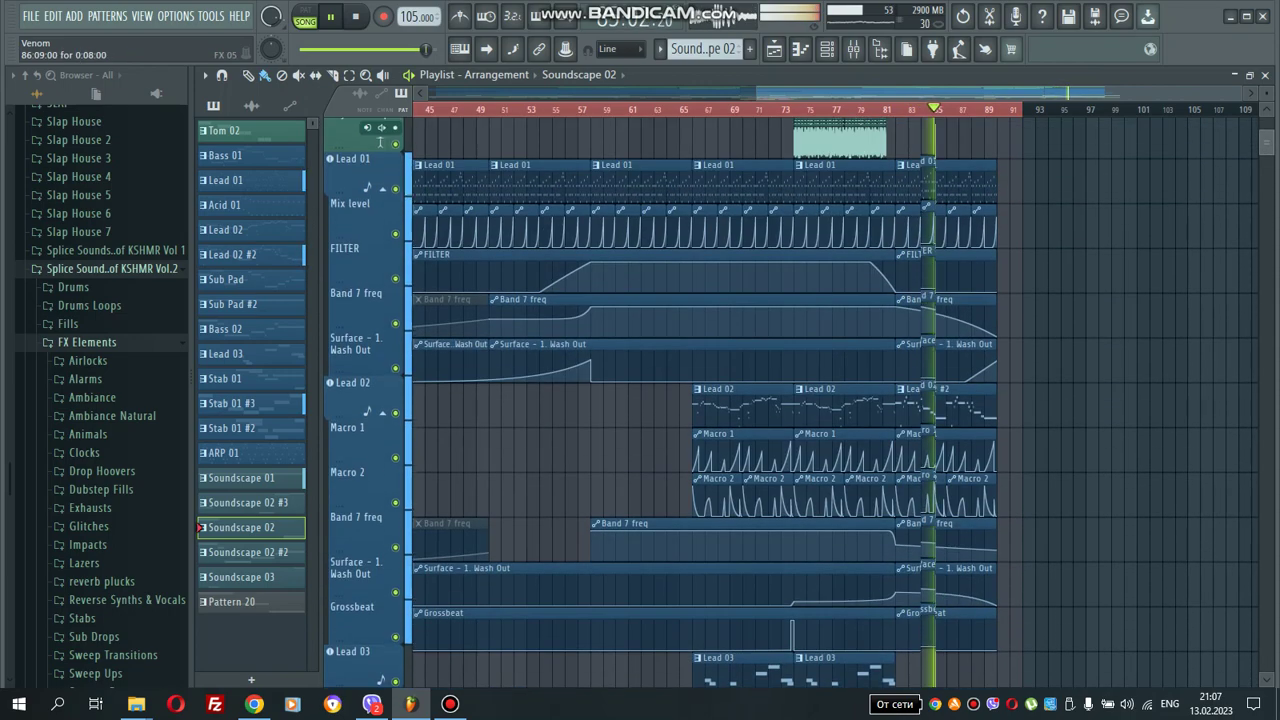
scroll(380, 148, "up", 5)
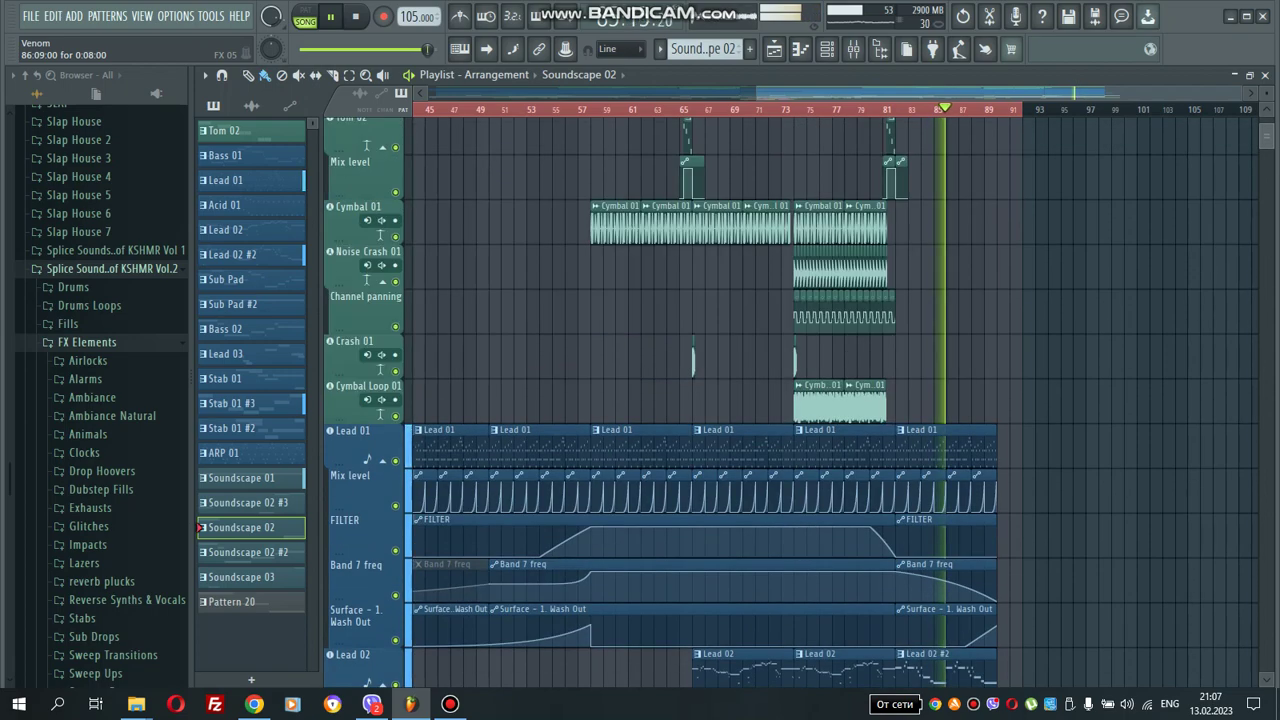
scroll(700, 400, "down", 8)
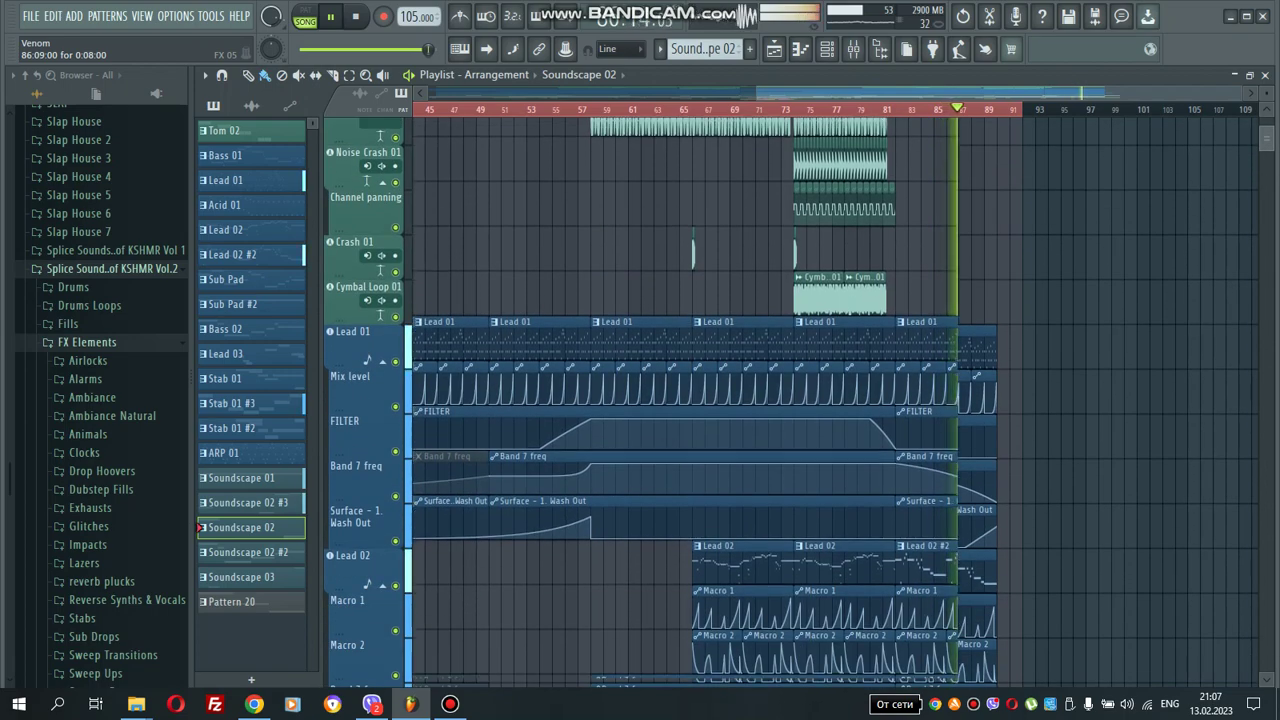
scroll(700, 400, "down", 10)
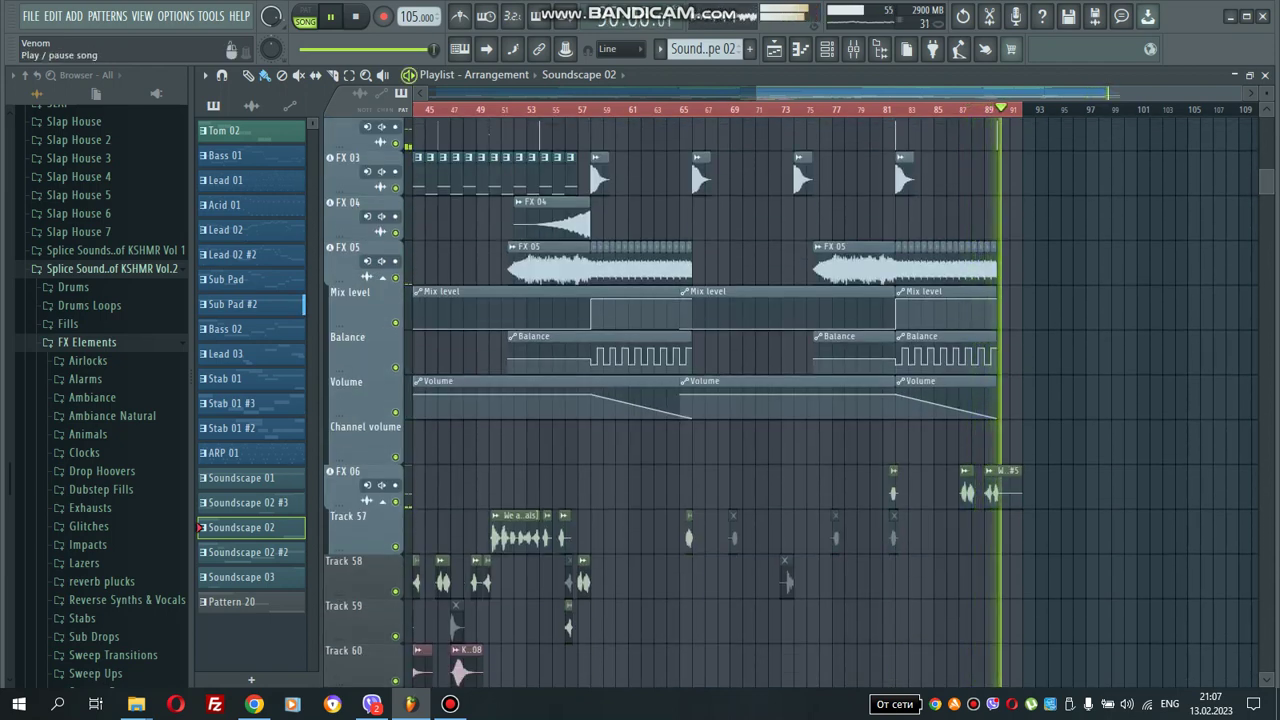
key("space")
- Show the channel rack, play the Soundscape 02 pattern on its own and inspect its FLEX instrument before closing it
key("F6")
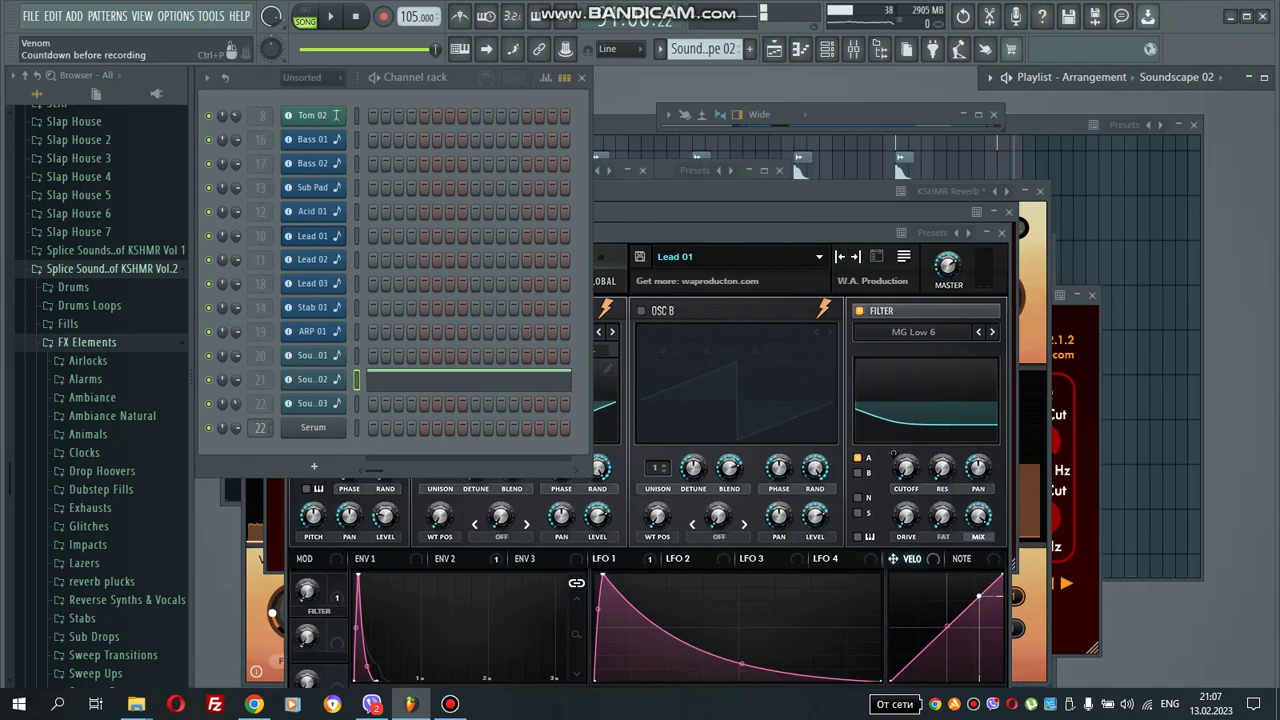
key("l")
key("space")
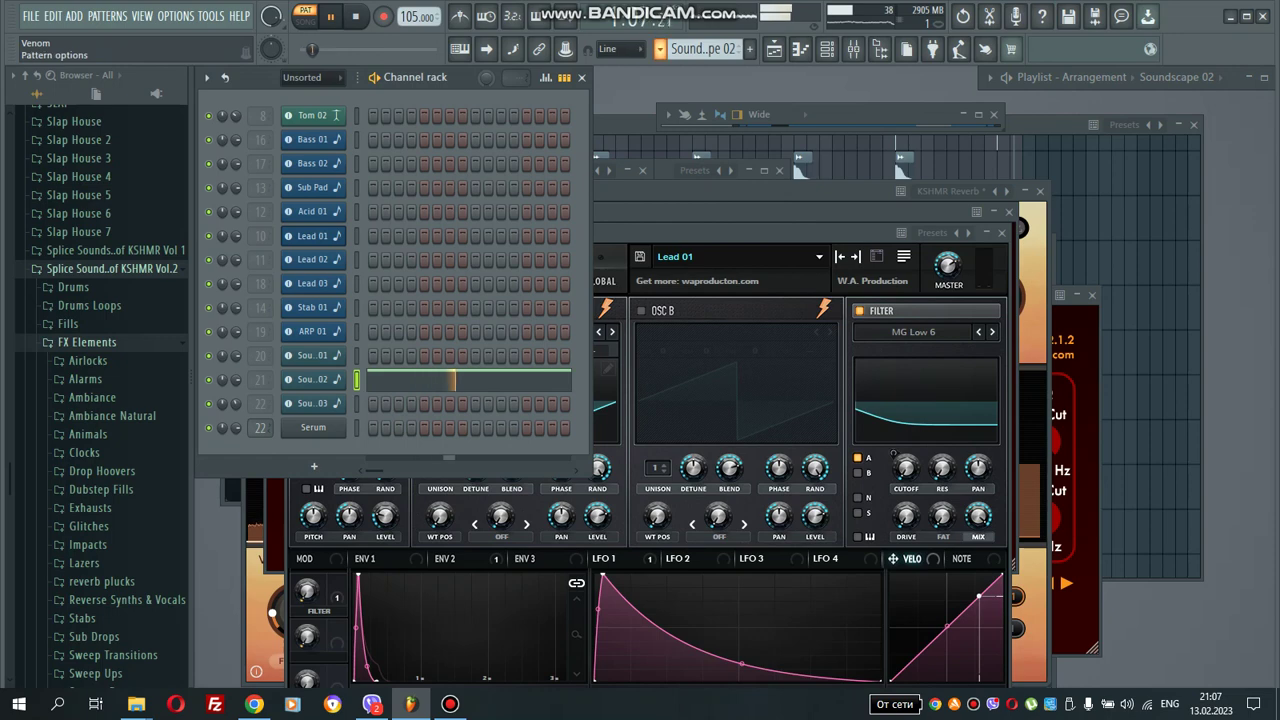
left_click(660, 48)
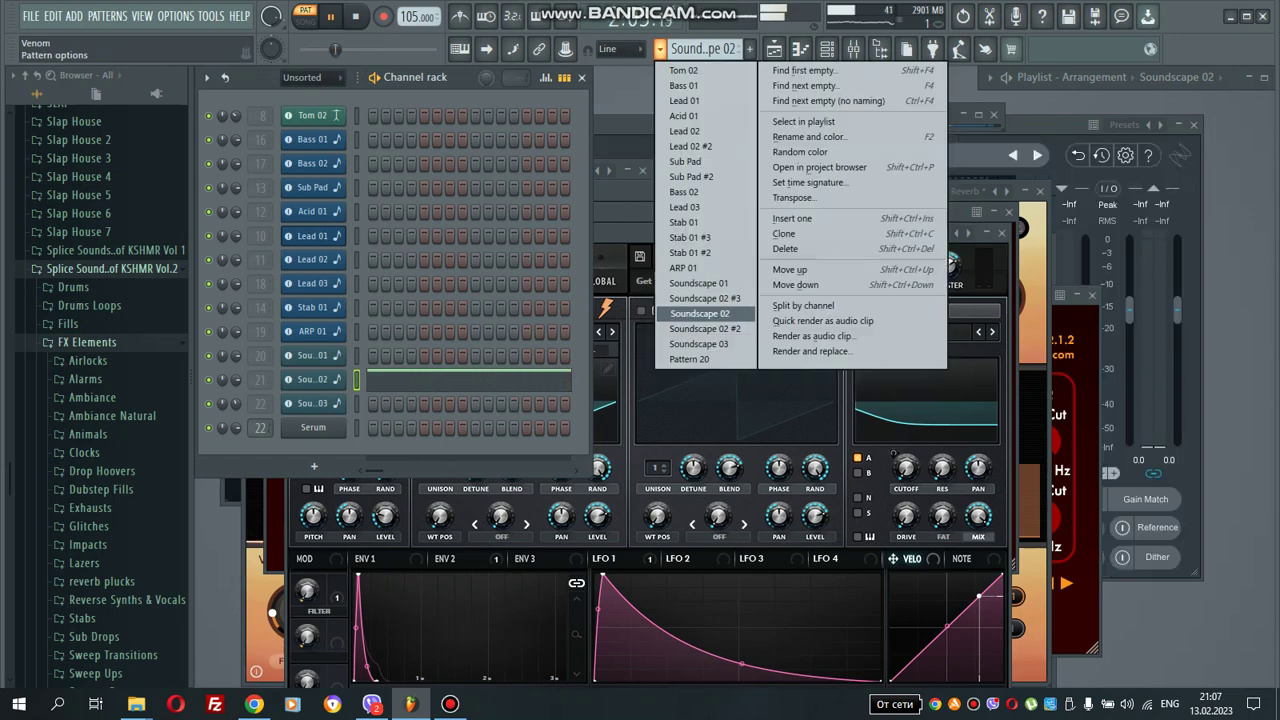
left_click(699, 313)
left_click(312, 379)
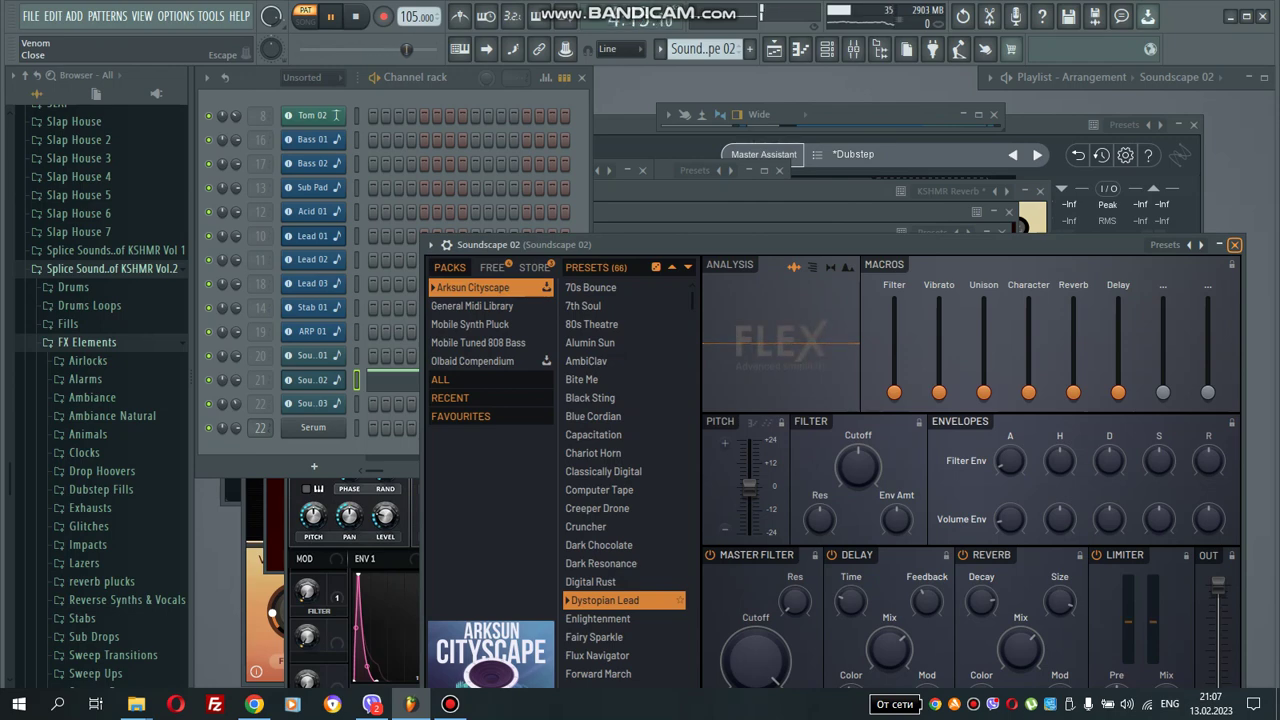
left_click(1234, 245)
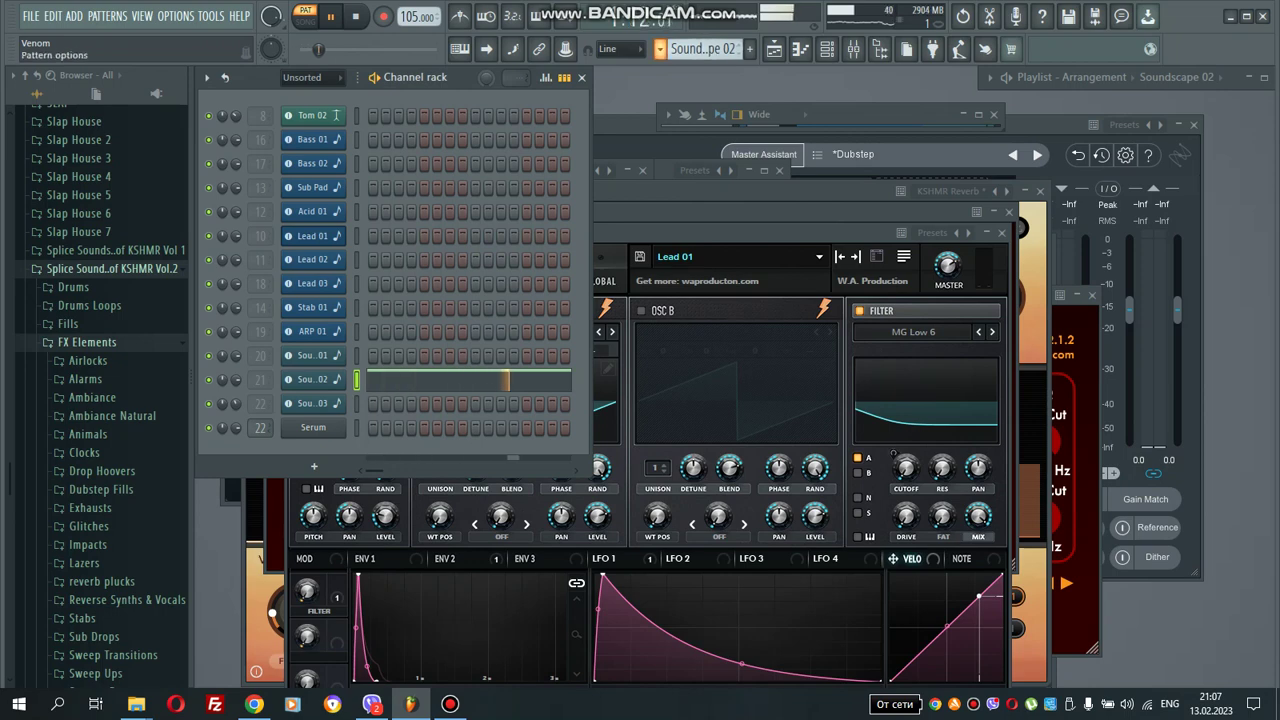
- Audition the Lead 01 pattern on its own and stop playback
left_click(660, 48)
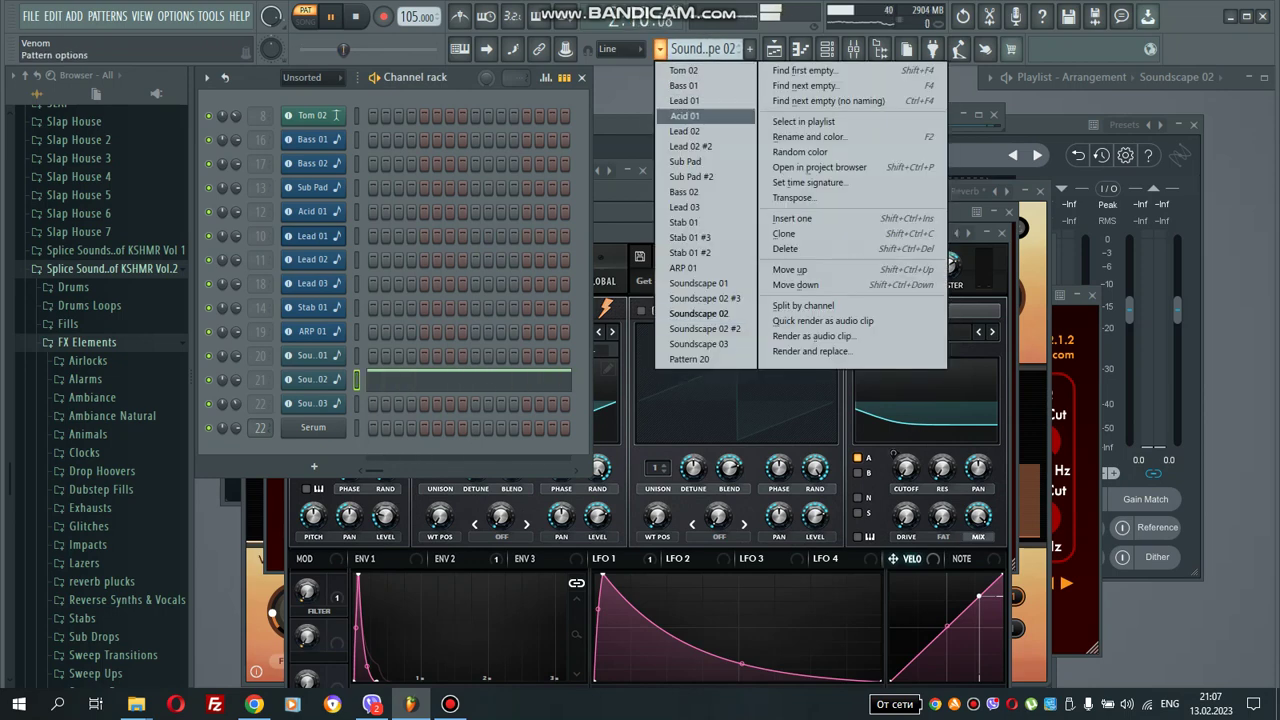
left_click(685, 100)
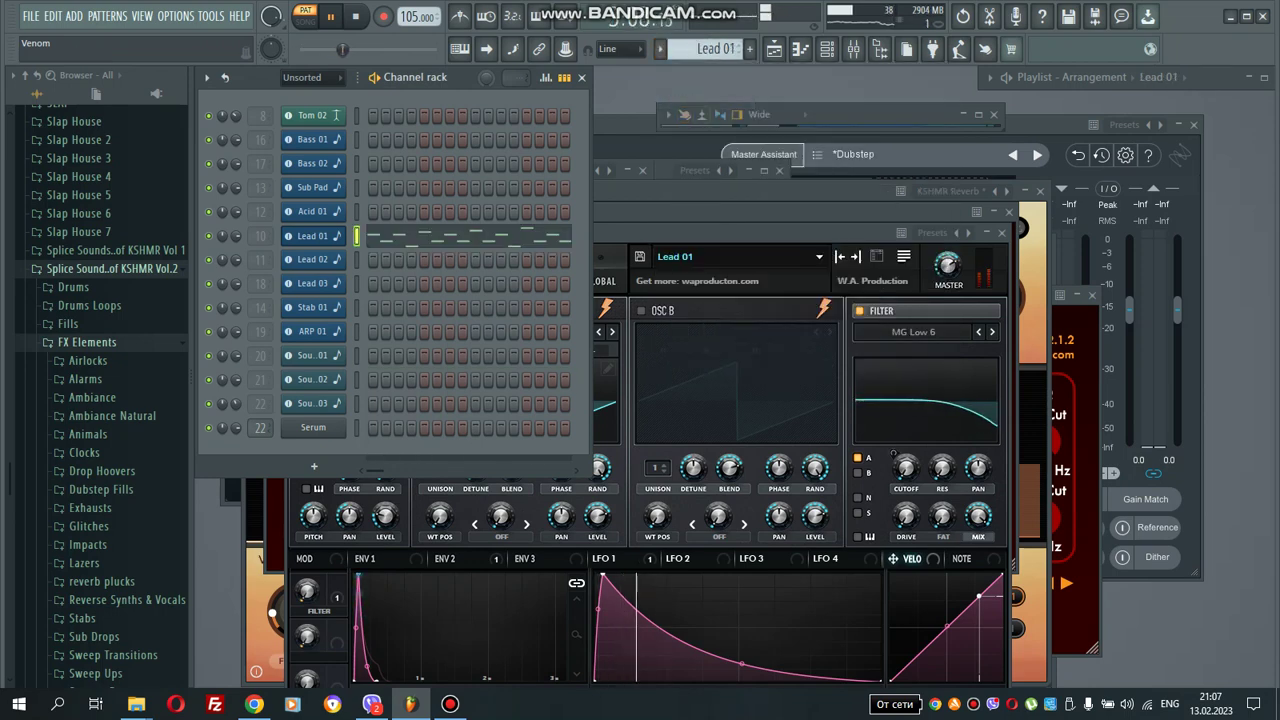
key("space")
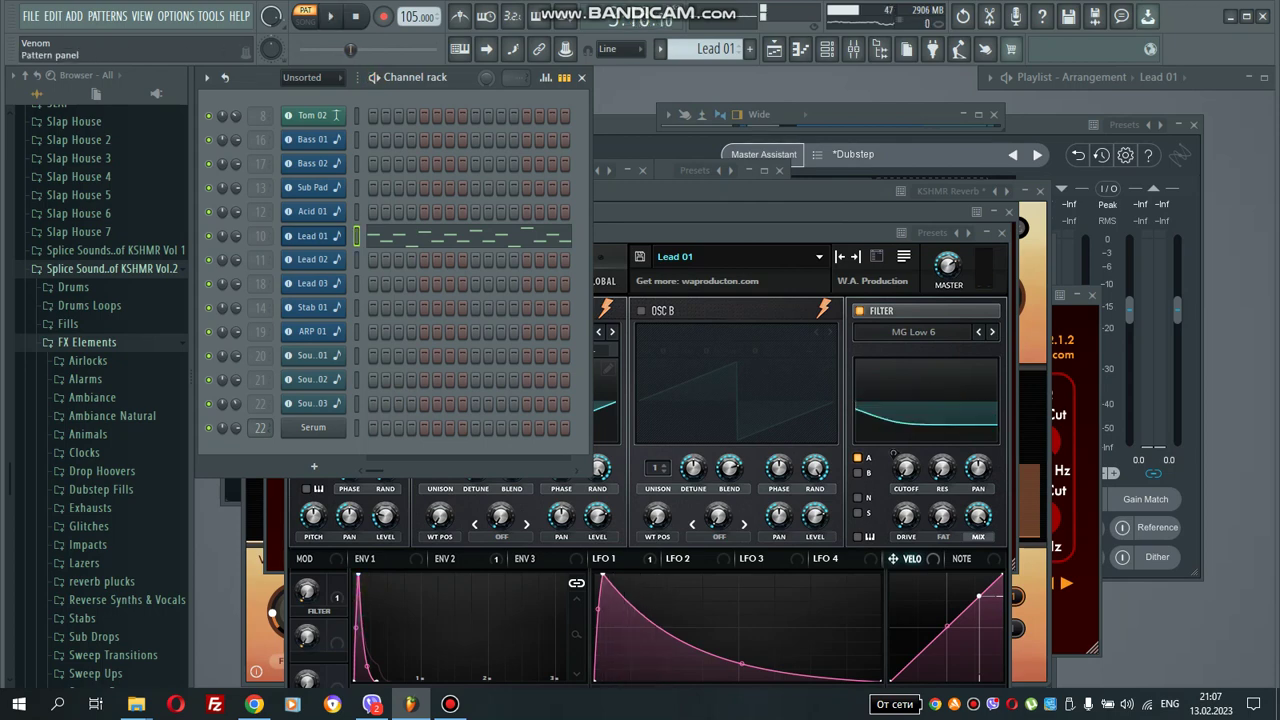
- Play the Lead 02 #2 pattern on its own and open the Lead 02 channel's synth
left_click(660, 48)
left_click(690, 147)
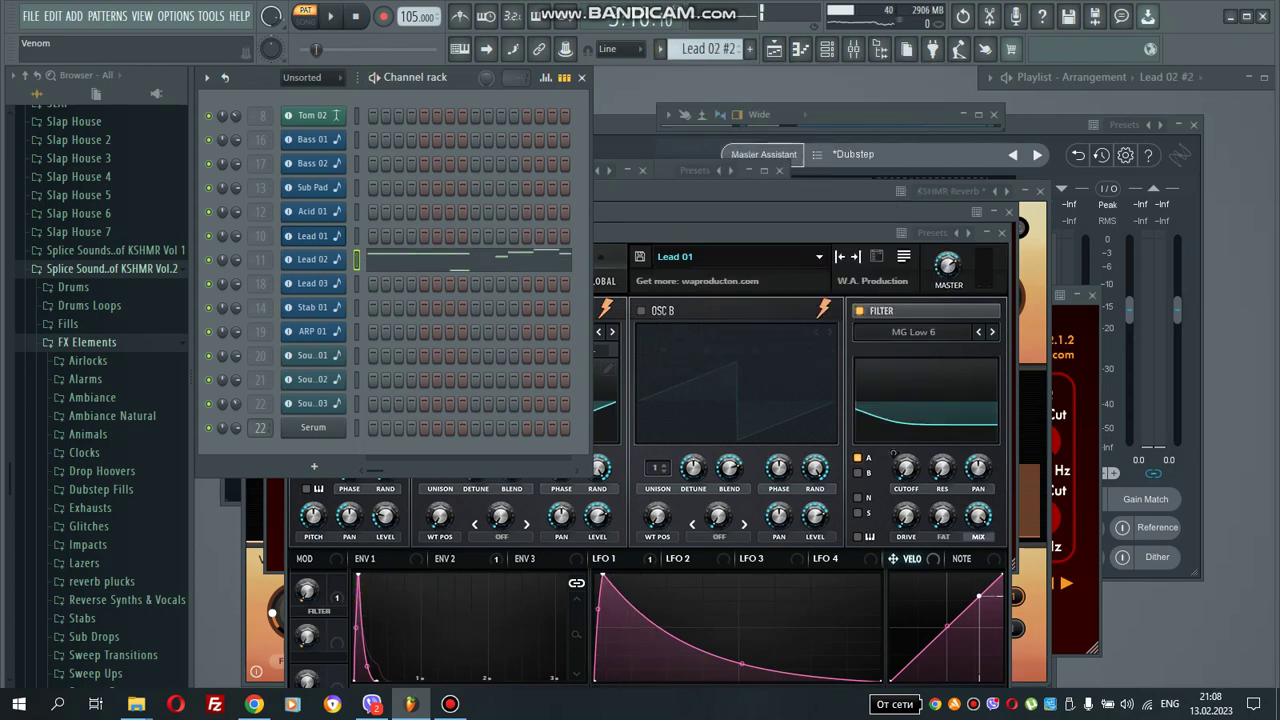
key("space")
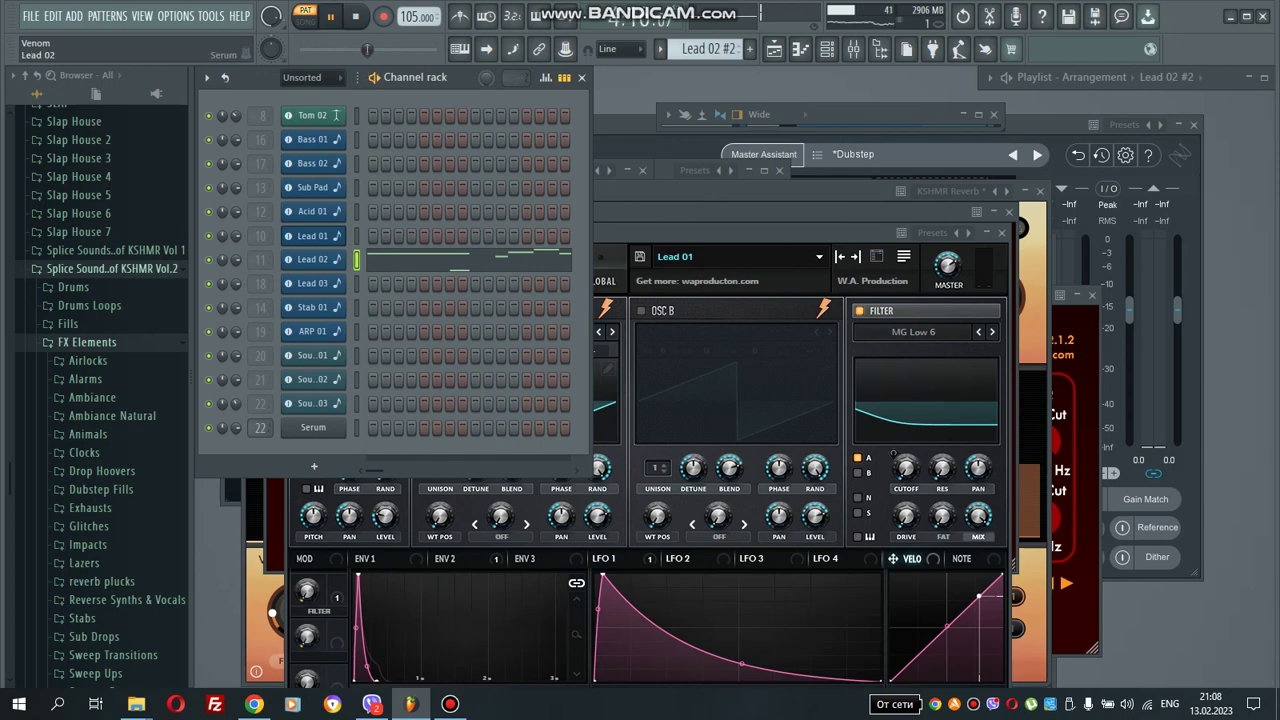
left_click(312, 259)
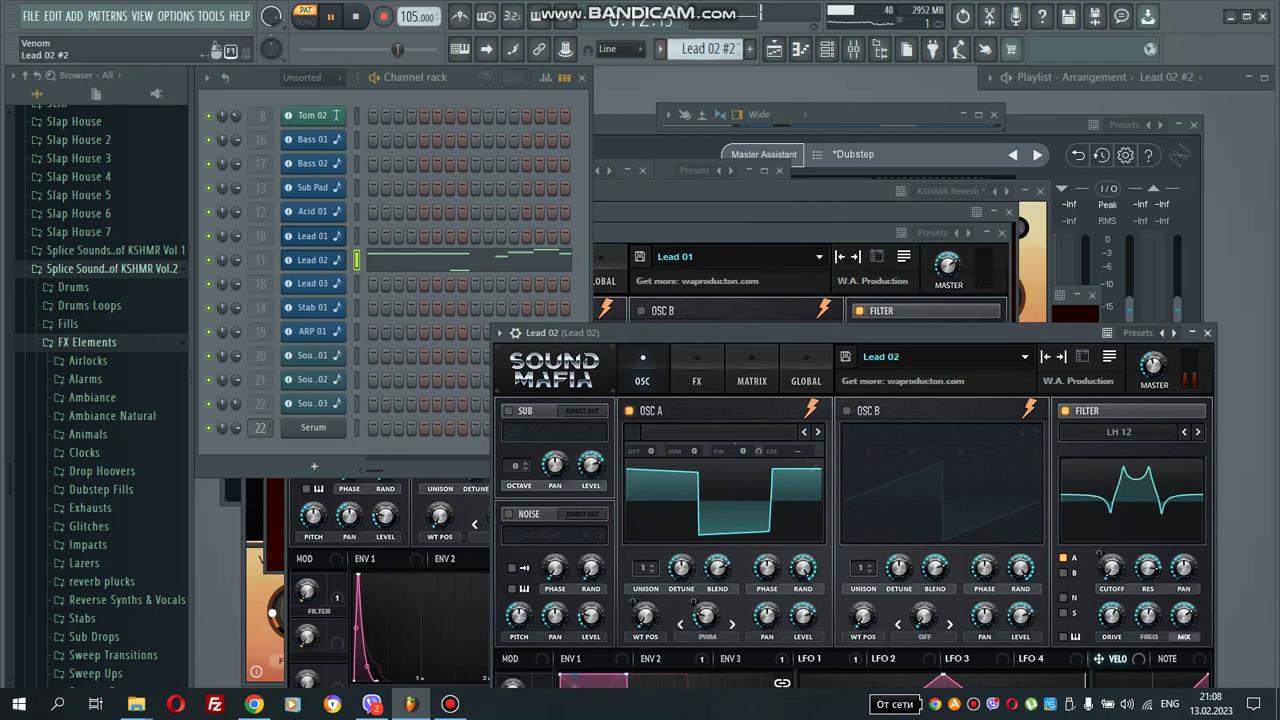
- Audition the Bass 02 pattern and open the Bass 02 channel's synth
left_click(708, 48)
left_click(700, 206)
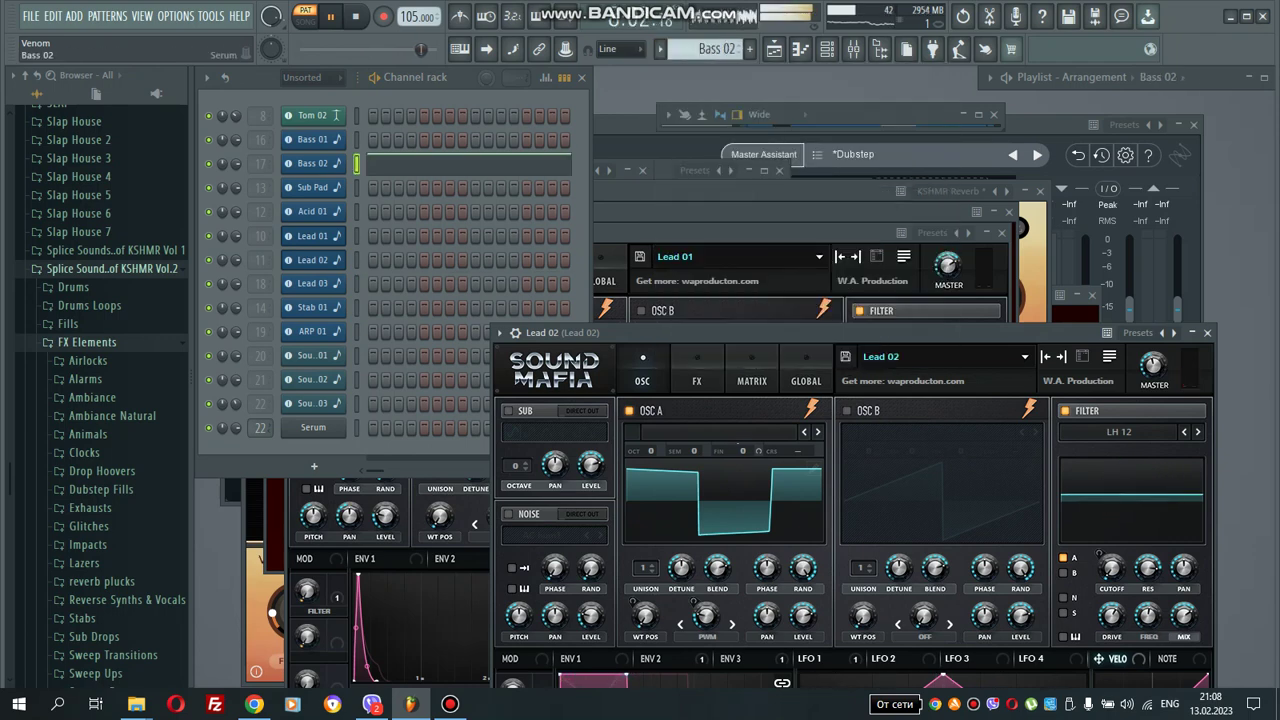
left_click(312, 163)
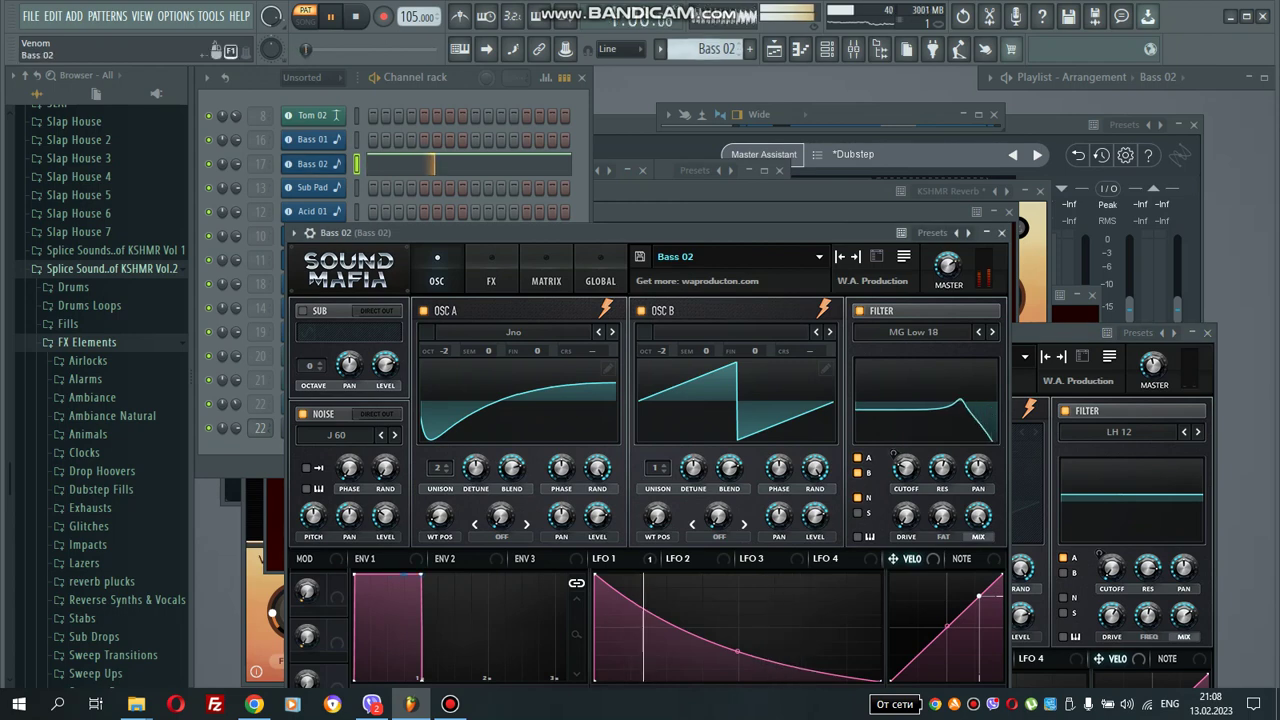
- Switch playback to the Lead 03 pattern and display the Lead 03 channel's synth settings
left_click(708, 48)
left_click(690, 207)
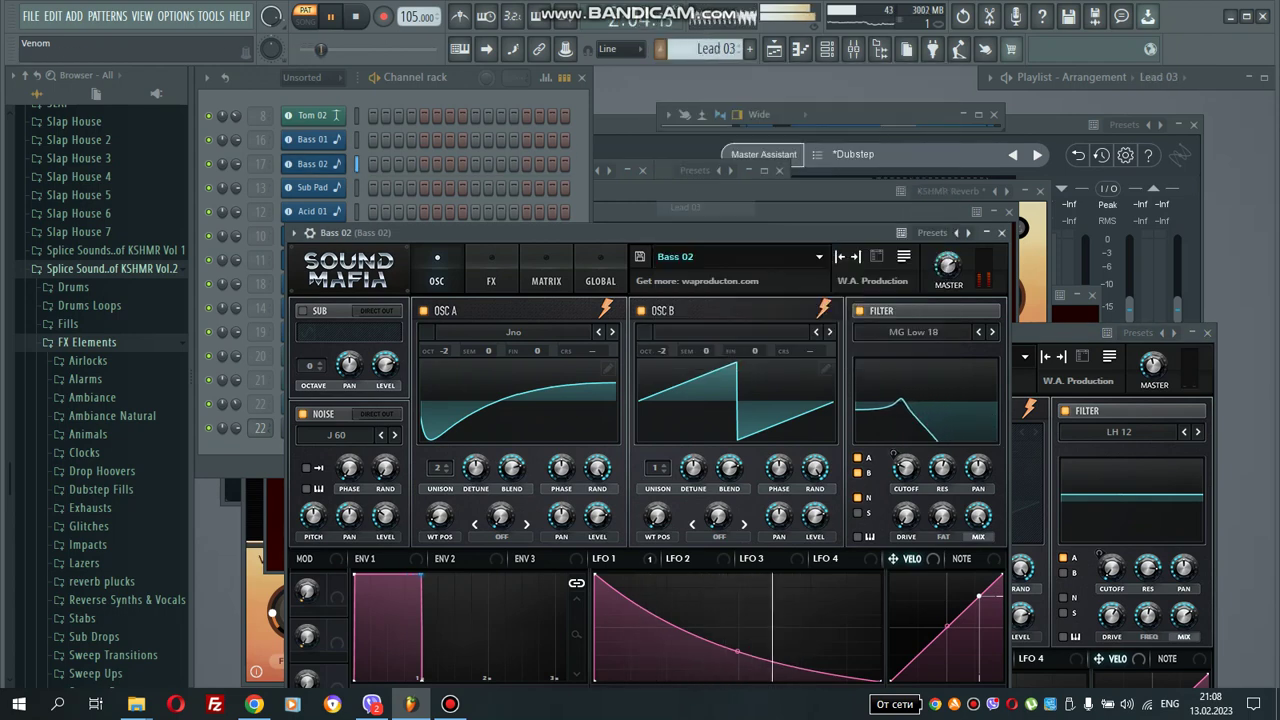
left_click(357, 284)
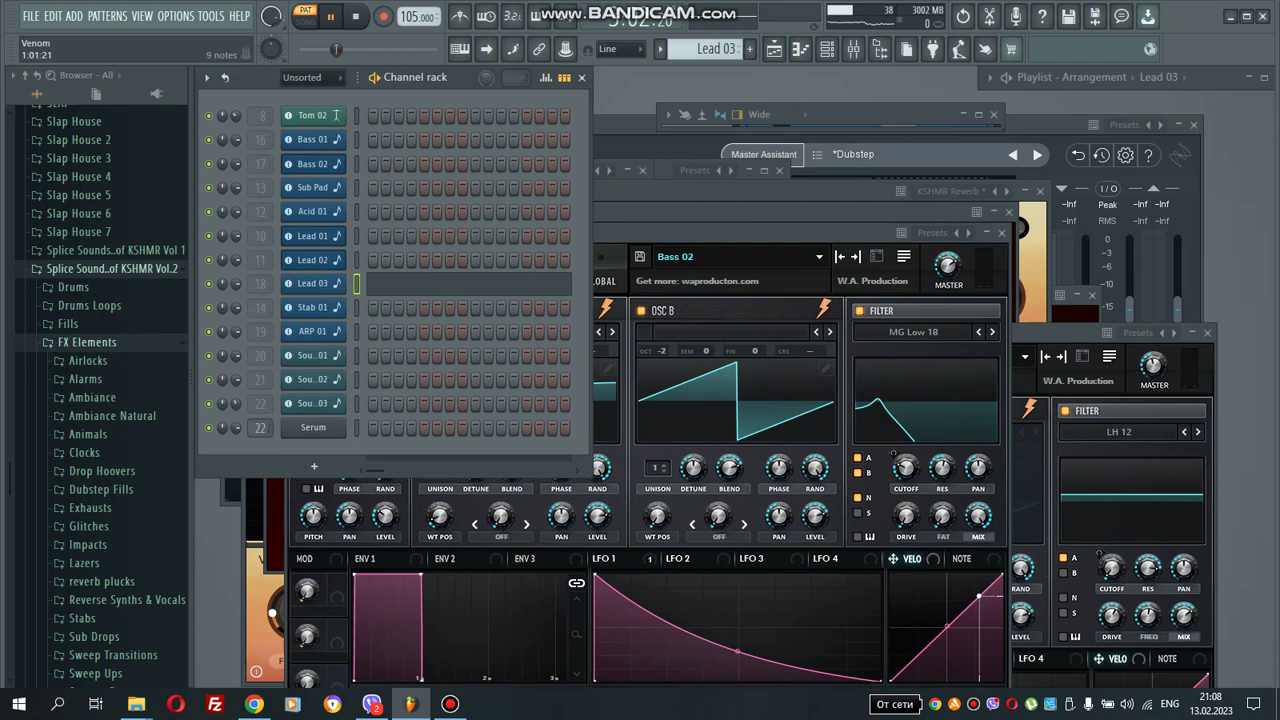
left_click(312, 283)
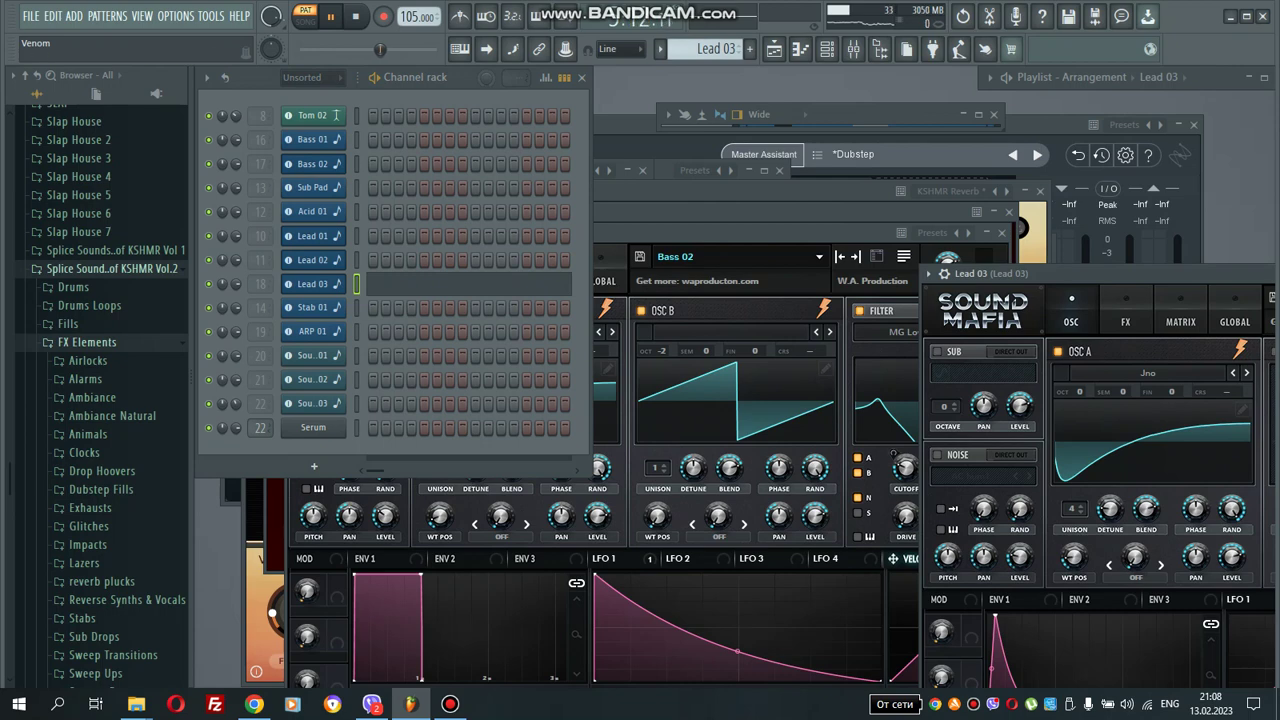
- Listen to the Stab 01 pattern followed by its variation Stab 01 #3
left_click(660, 48)
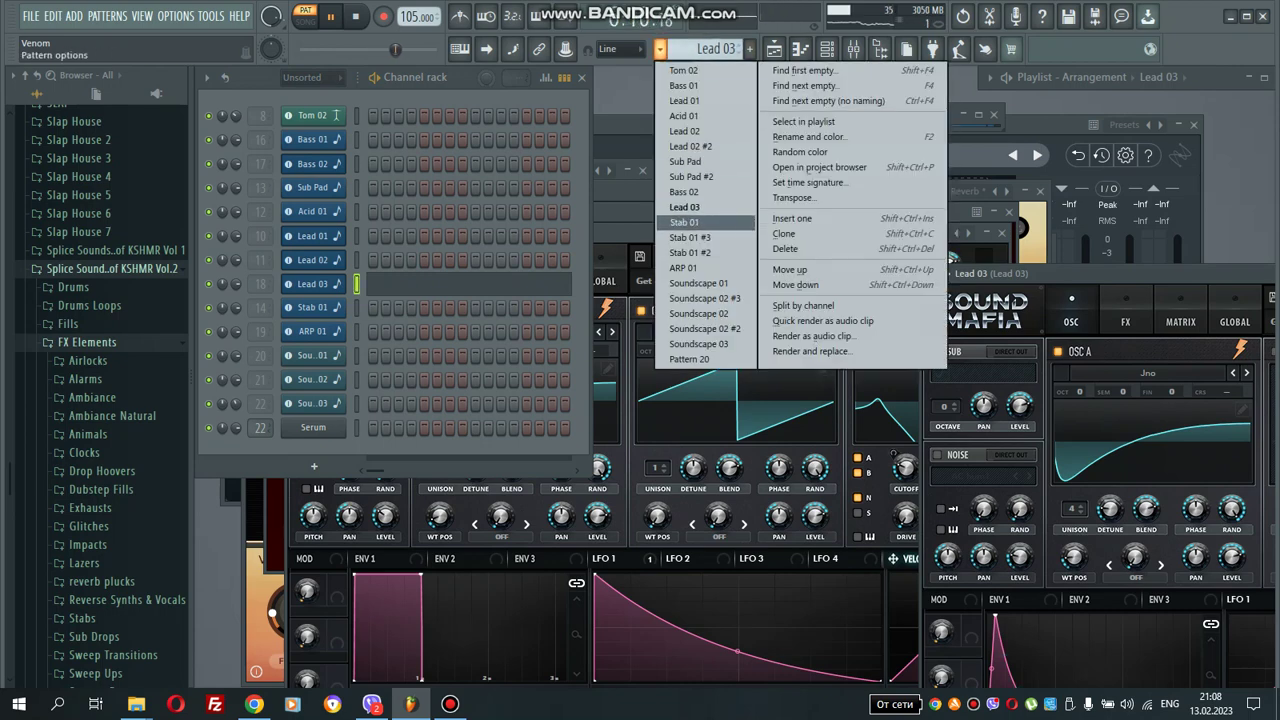
left_click(690, 222)
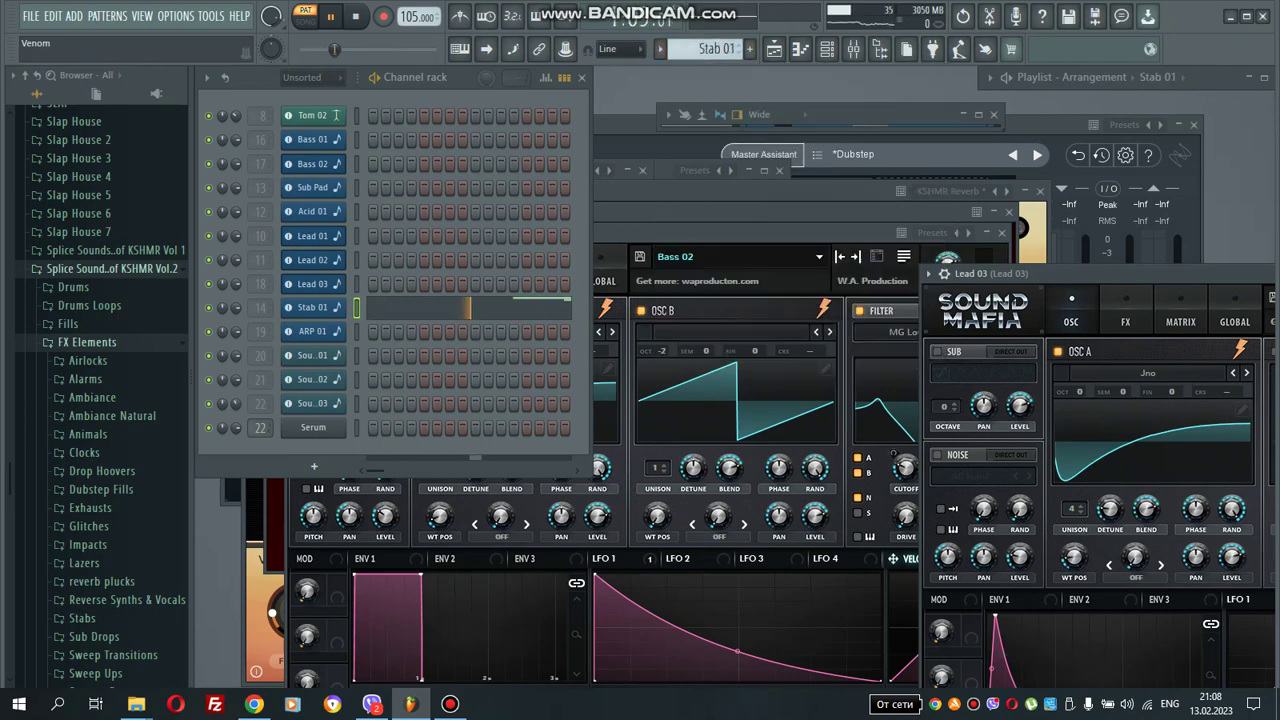
left_click(660, 48)
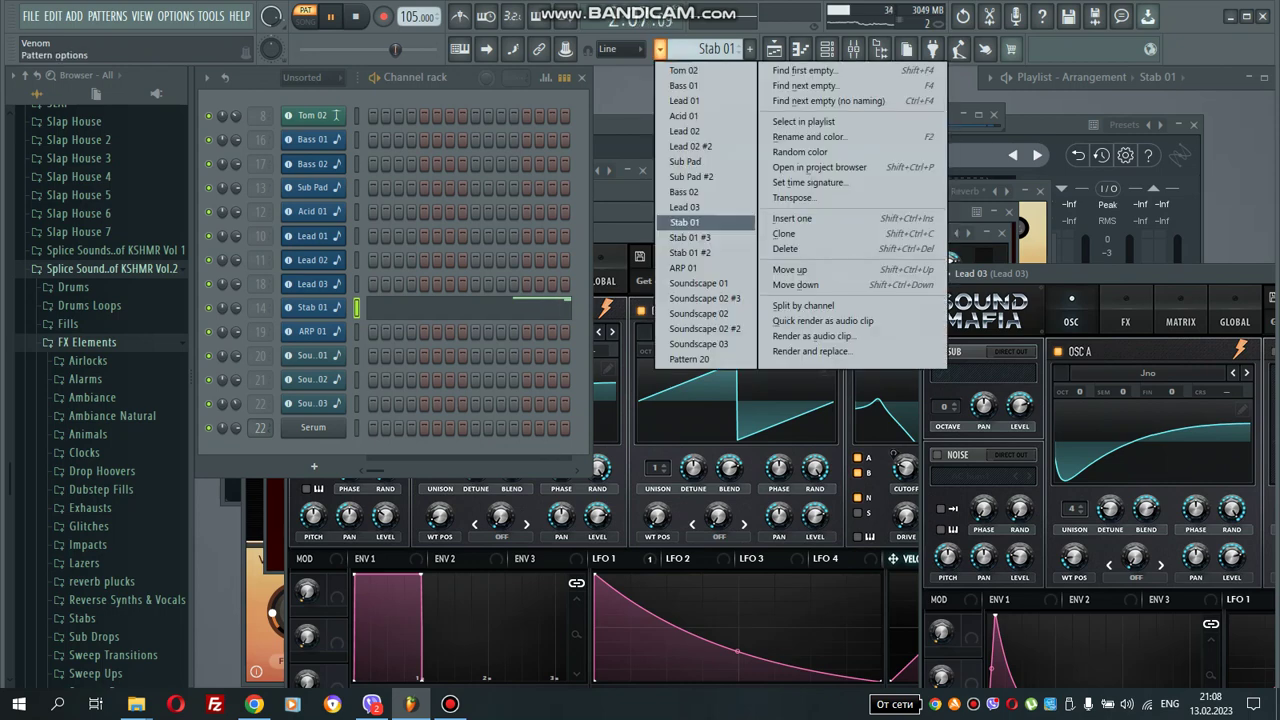
left_click(690, 238)
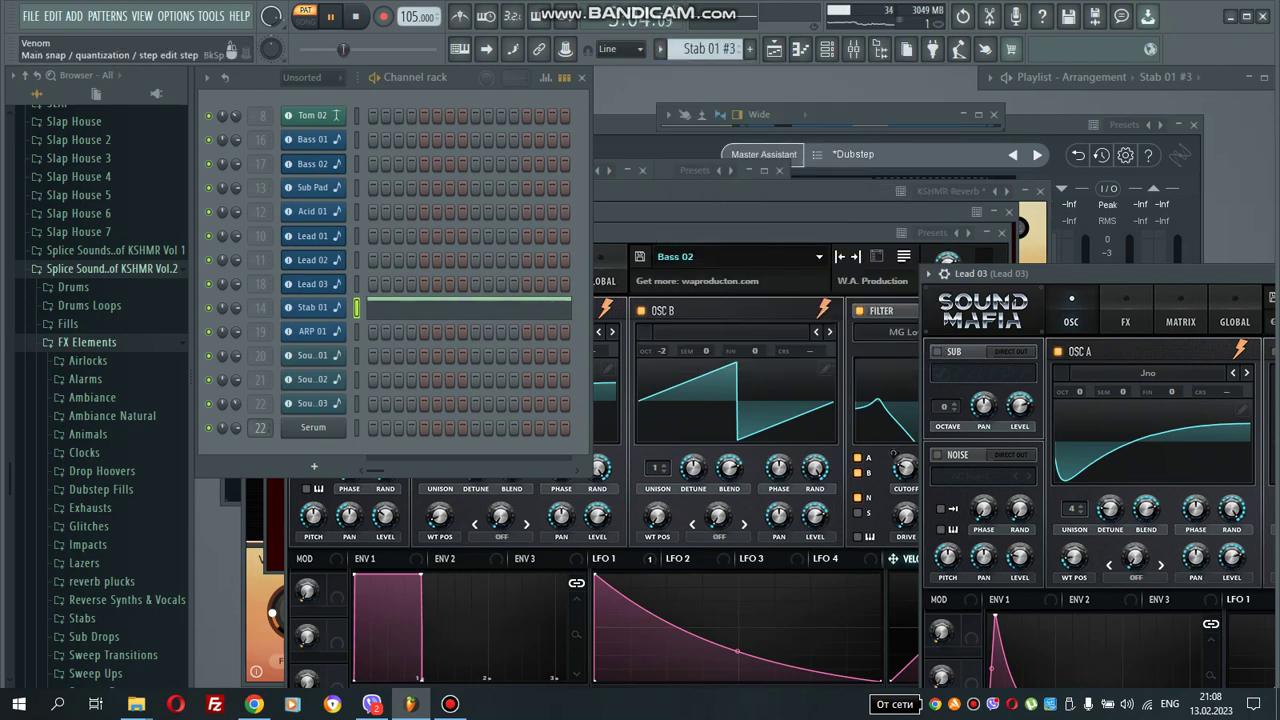
- Audition the ARP 01 pattern with its synth open, and pause playback
left_click(660, 48)
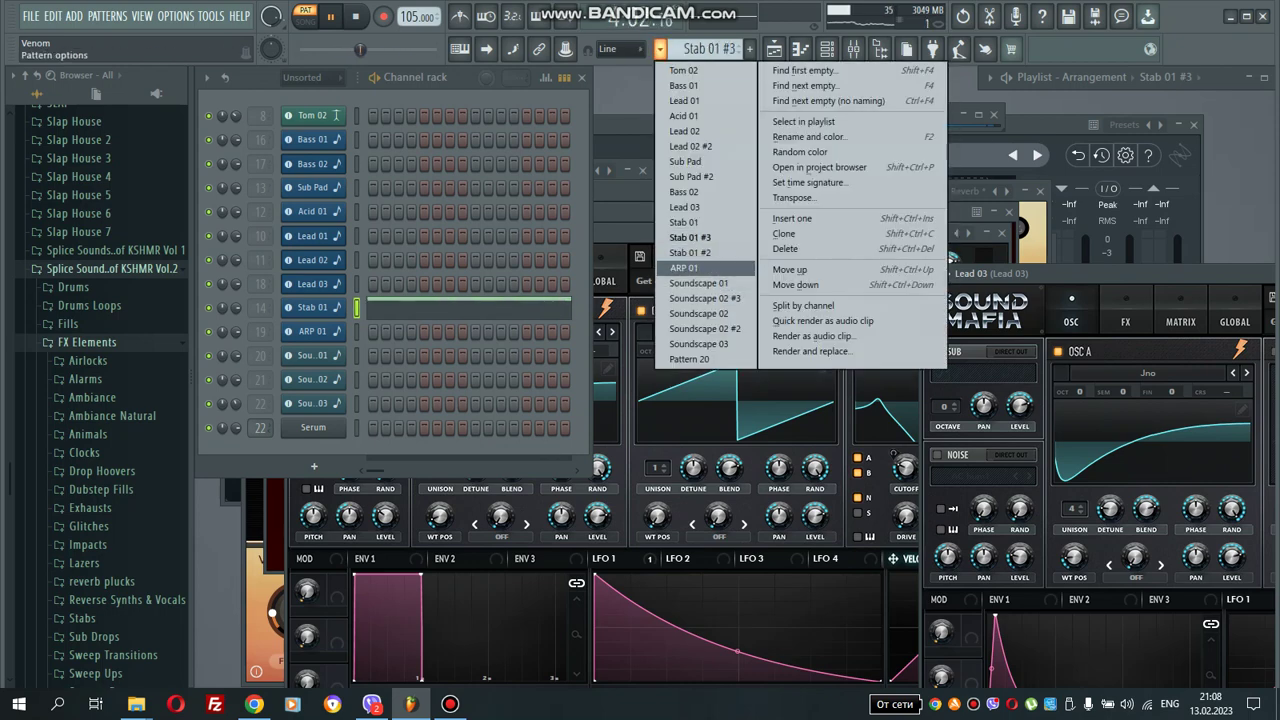
left_click(690, 268)
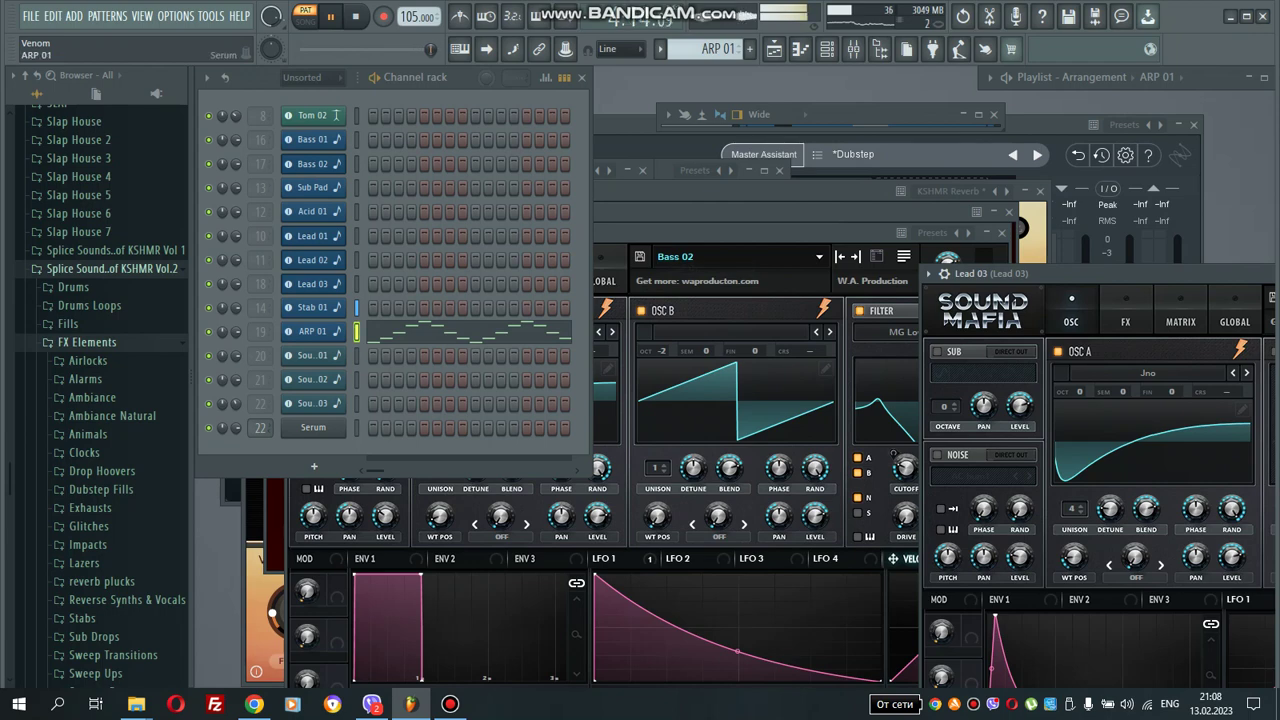
left_click(312, 331)
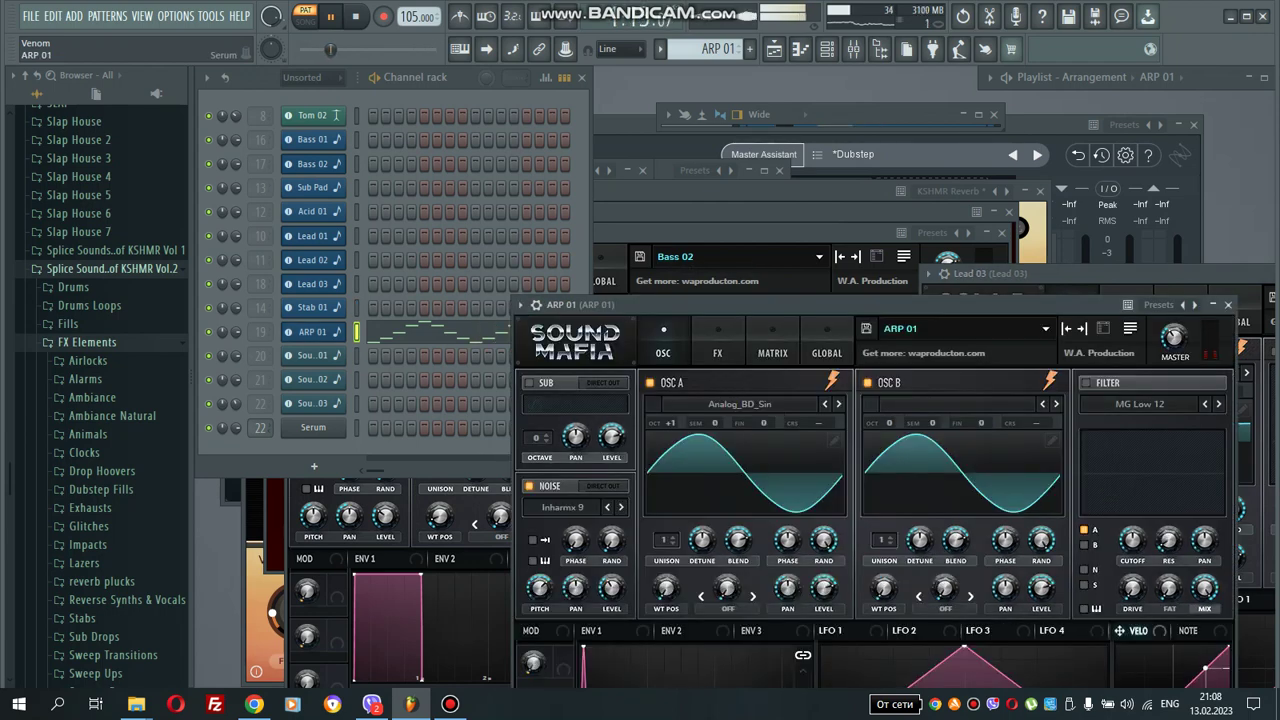
left_click(329, 16)
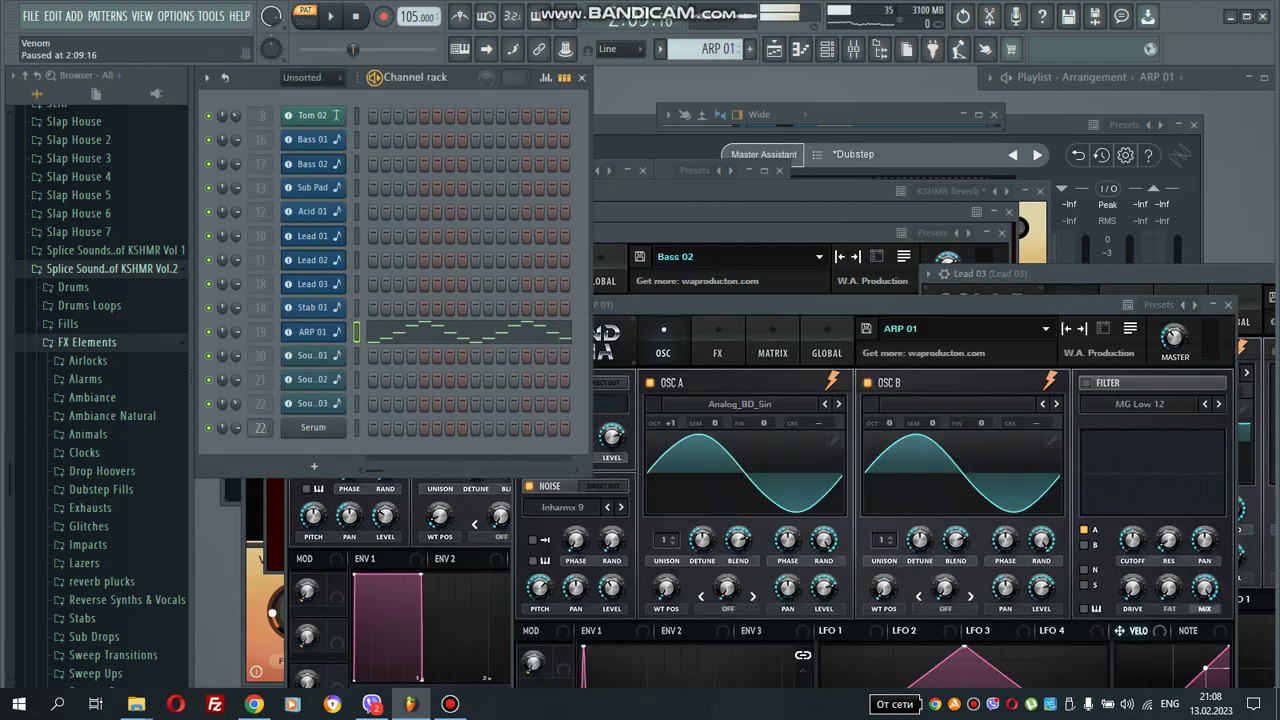